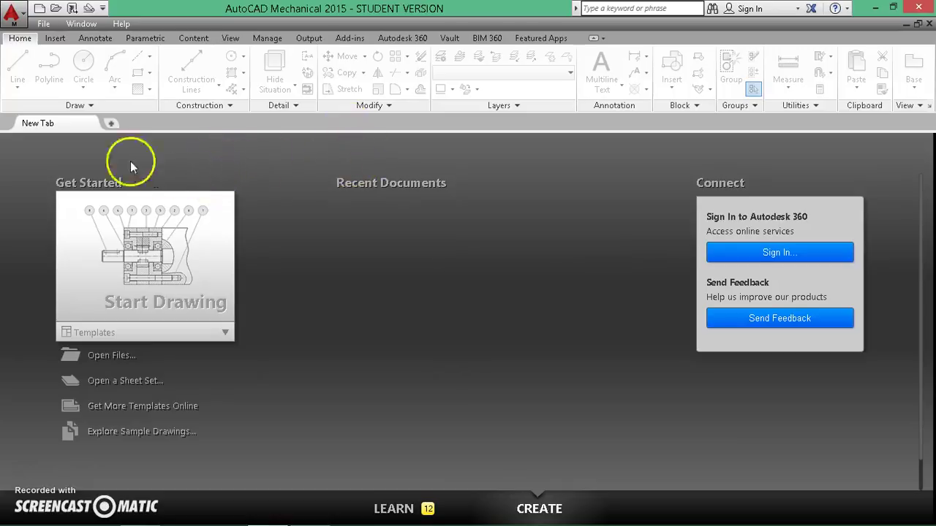
Create a new drawing from the am_iso template
left_click(15, 13)
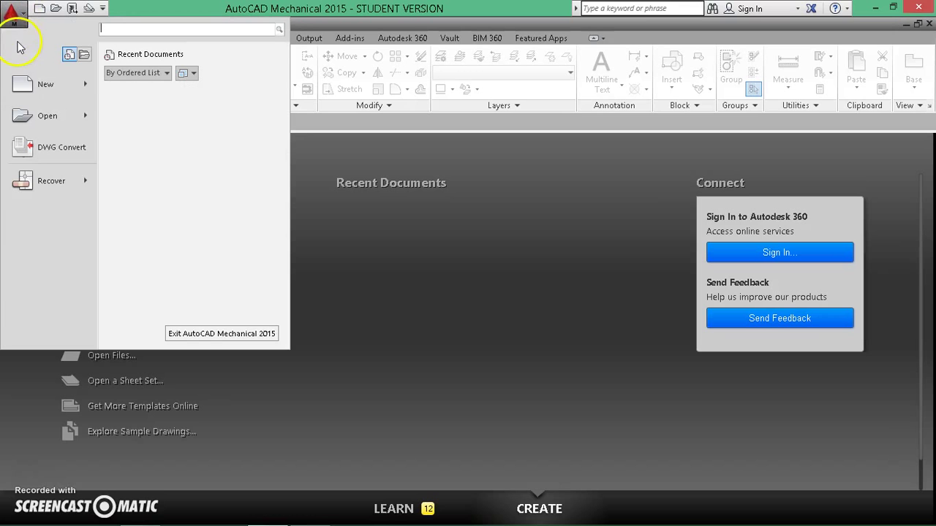
left_click(51, 84)
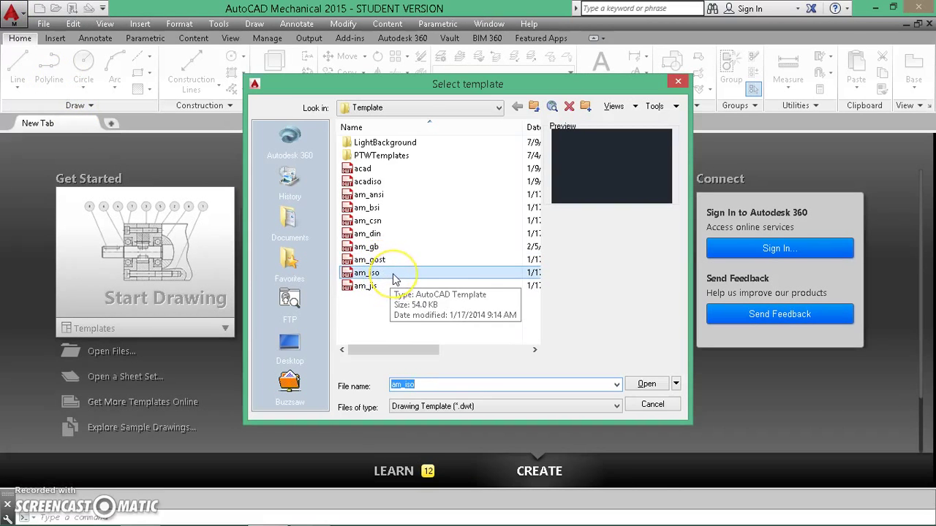
left_click(381, 273)
left_click(646, 384)
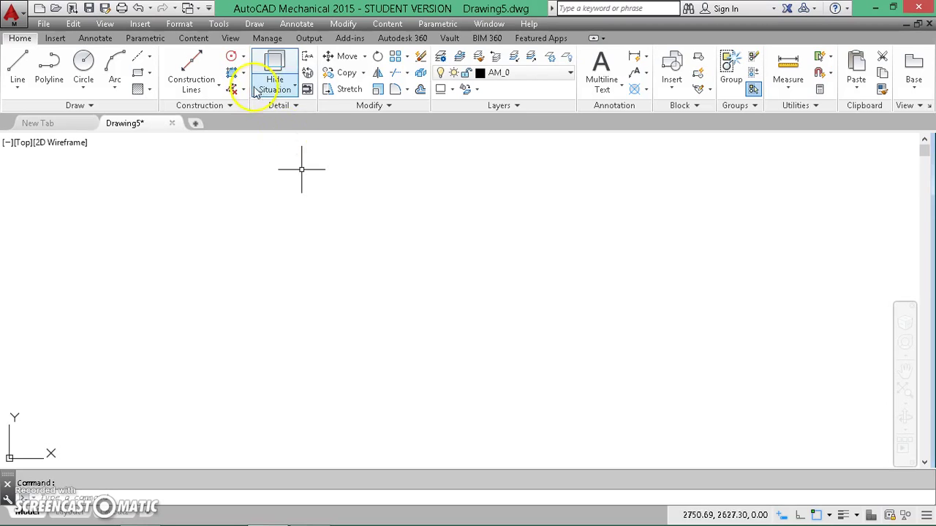
Start a drawing border with title block and choose the A3 (297x420mm) paper format
left_click(96, 39)
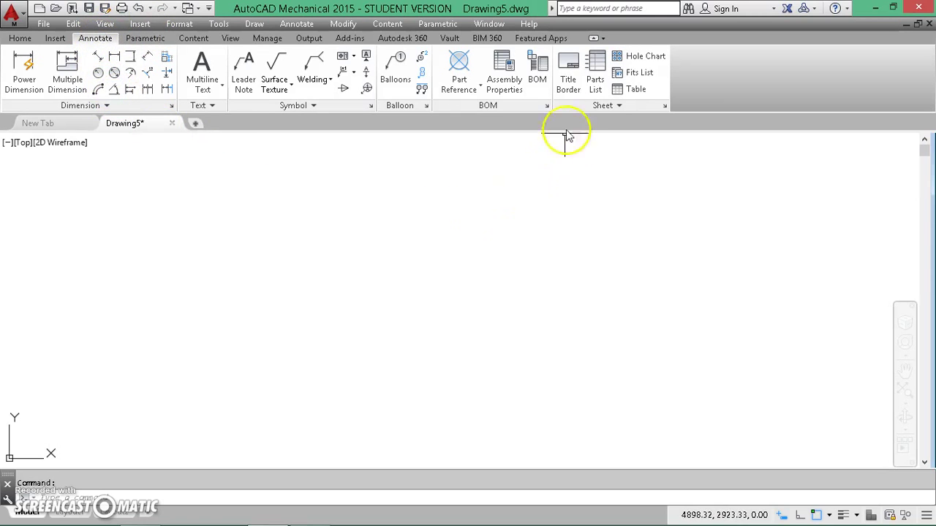
left_click(569, 73)
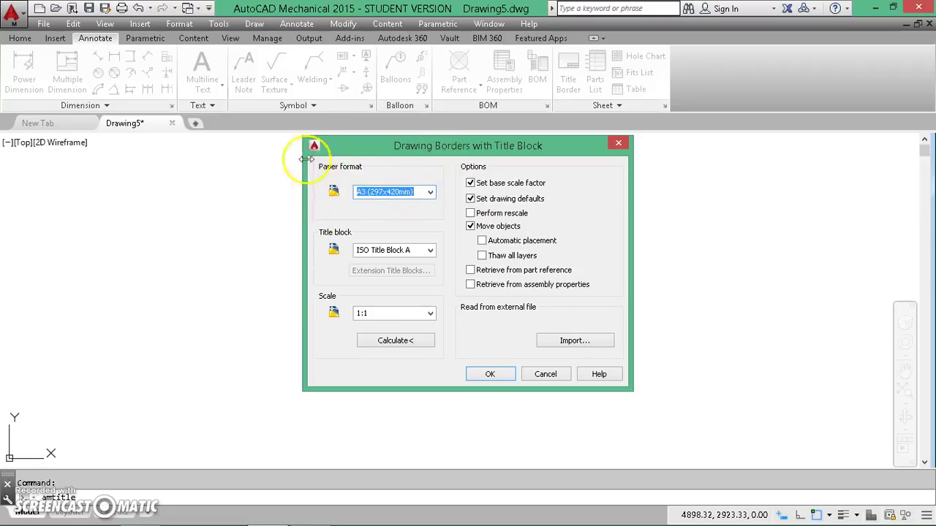
left_click(430, 192)
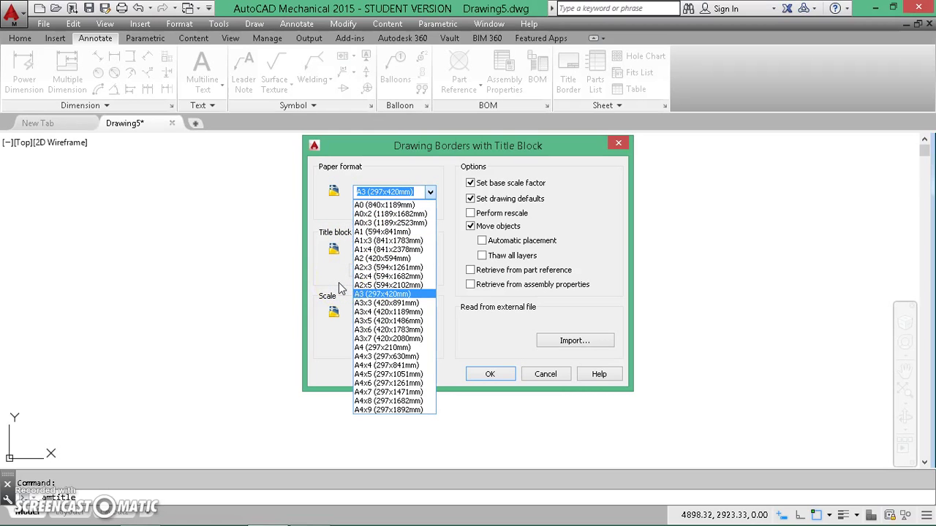
left_click(371, 207)
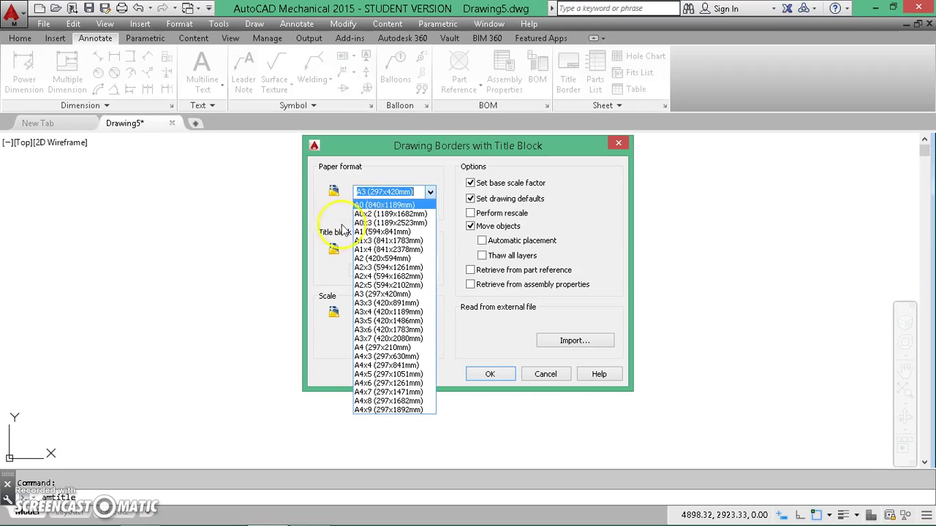
left_click(370, 233)
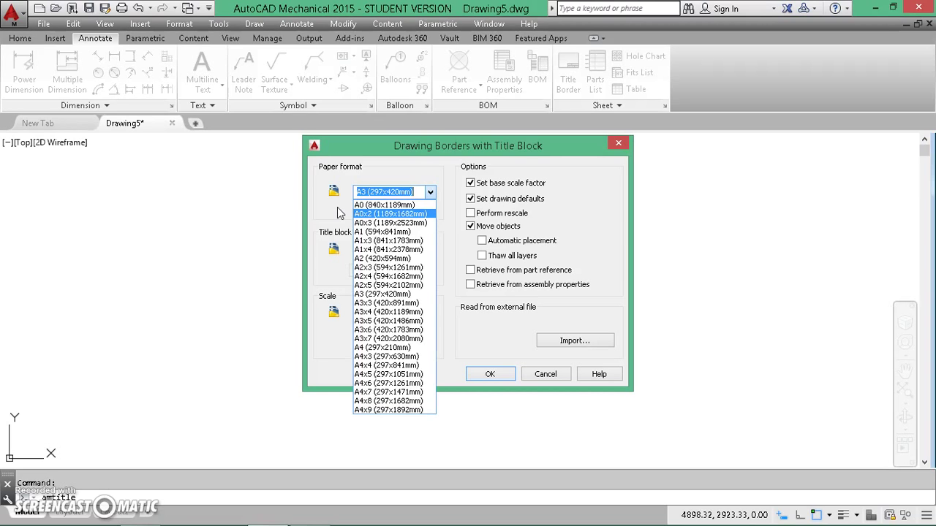
left_click(383, 296)
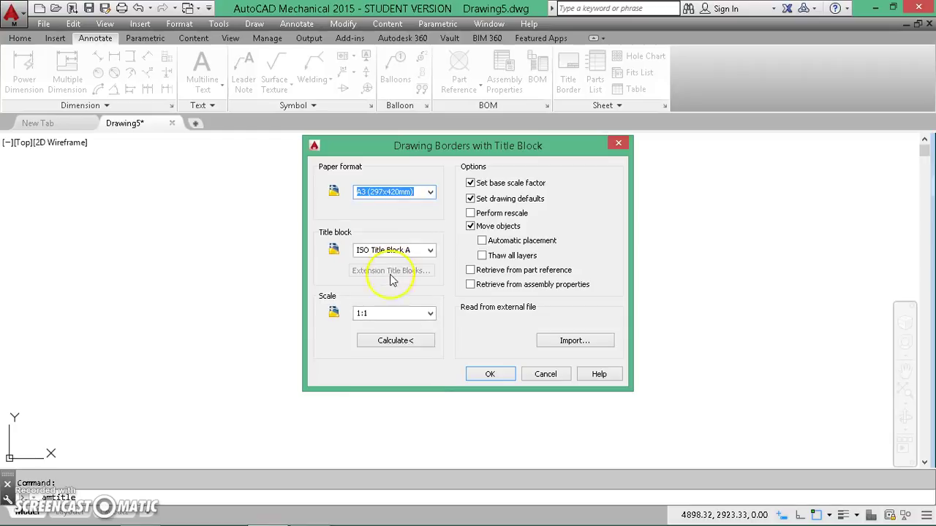
left_click(366, 196)
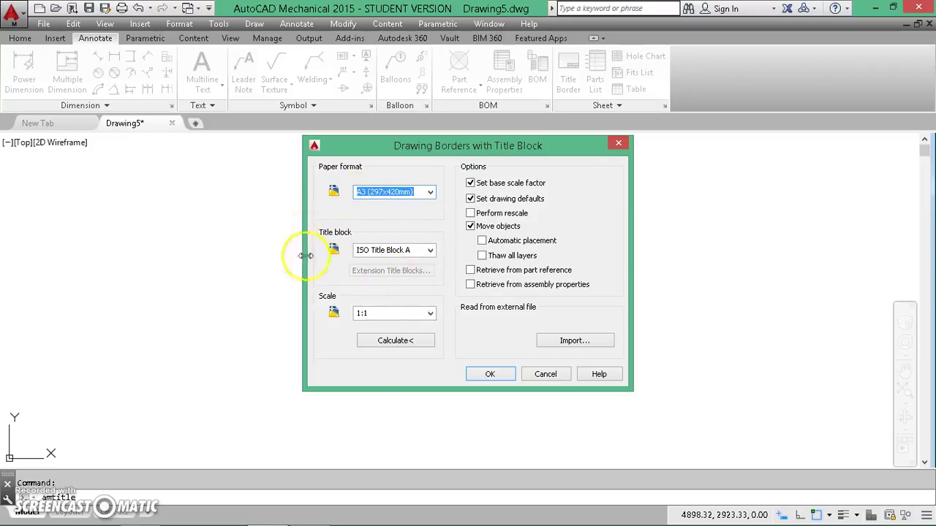
Choose ISO Title Block A for the border and keep the scale at 1:1
left_click(431, 250)
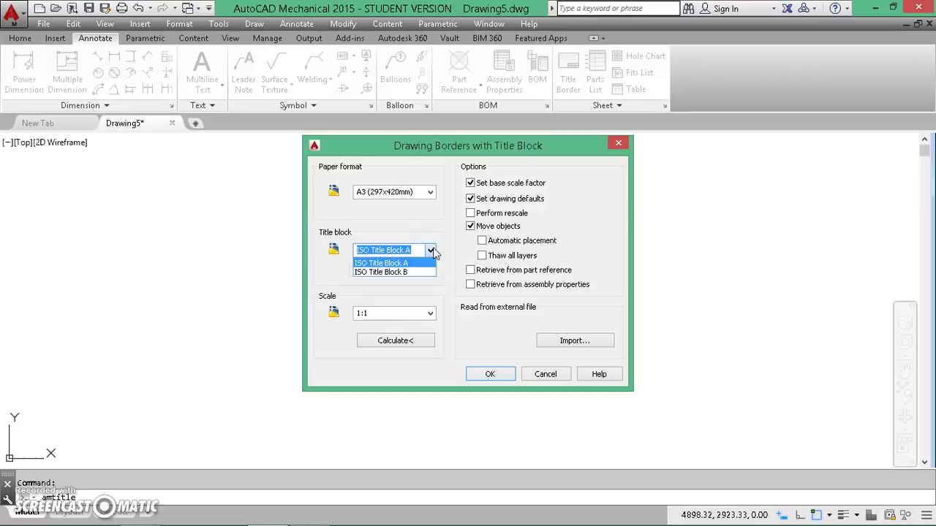
left_click(422, 265)
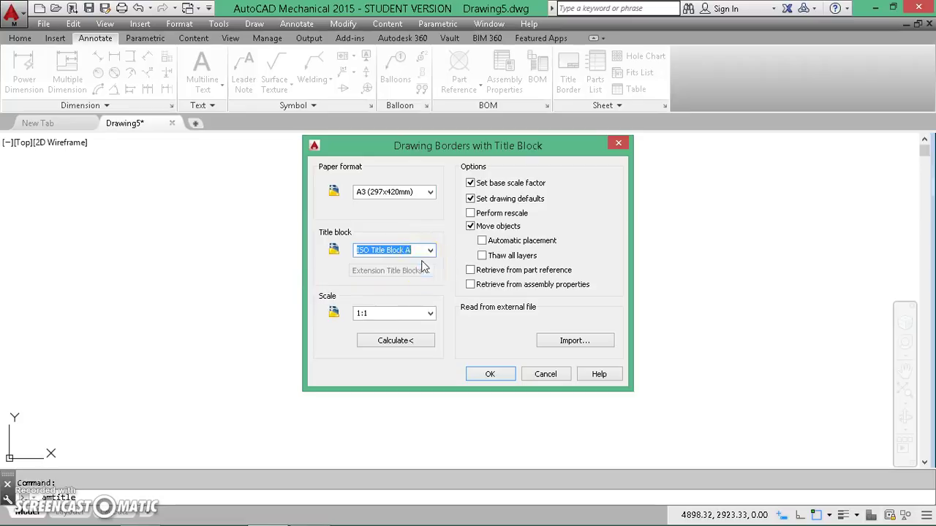
left_click(430, 320)
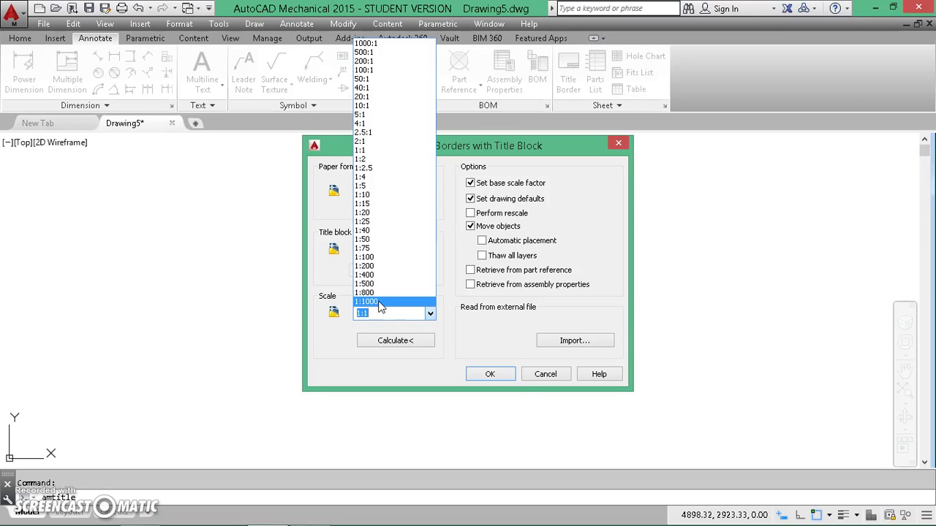
left_click_drag(379, 307, 373, 154)
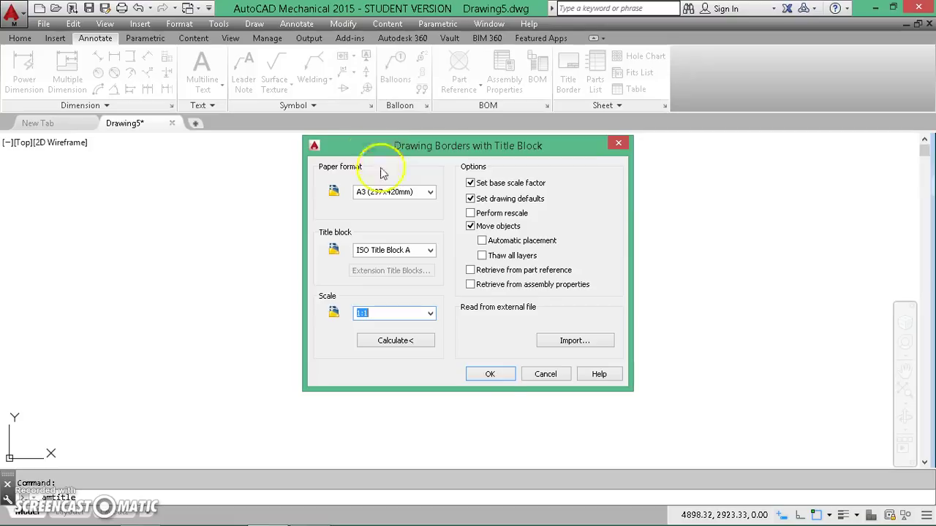
Insert the border at the origin (0,0) and accept the default title block entries
left_click(490, 374)
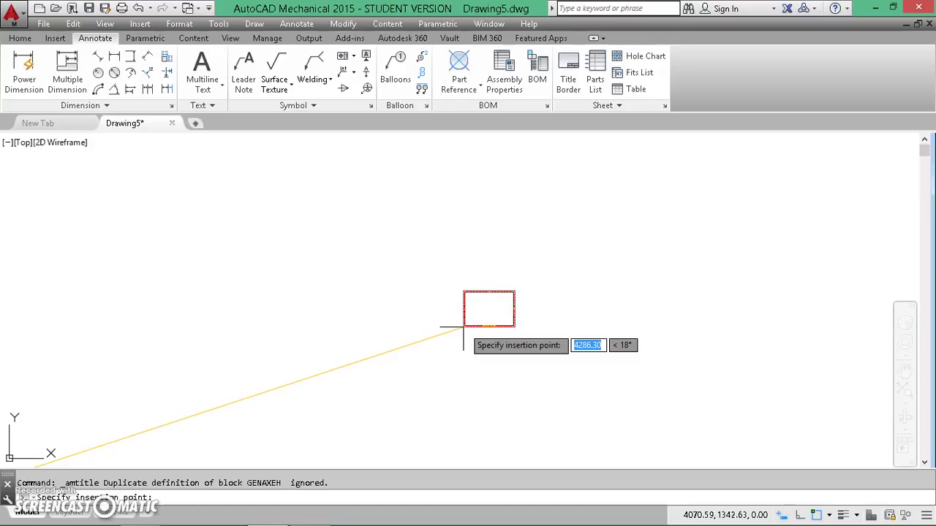
type("0")
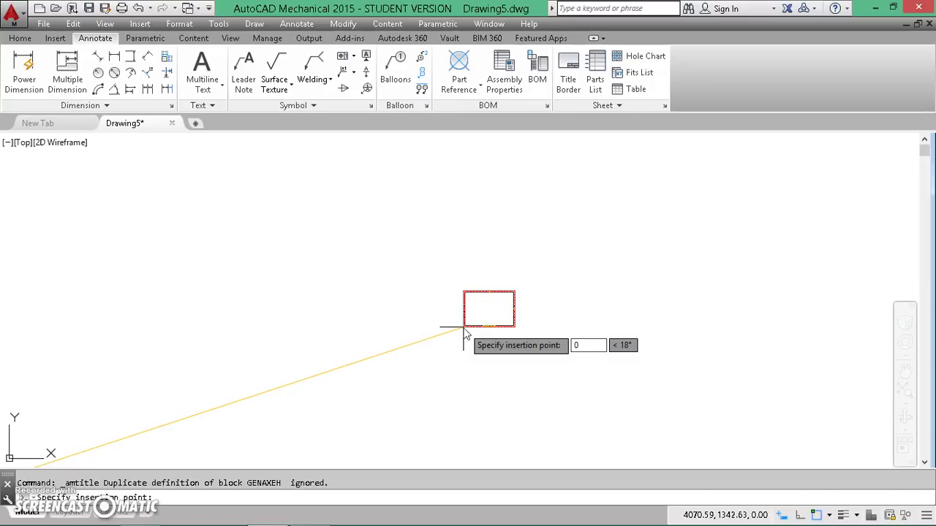
key("Tab")
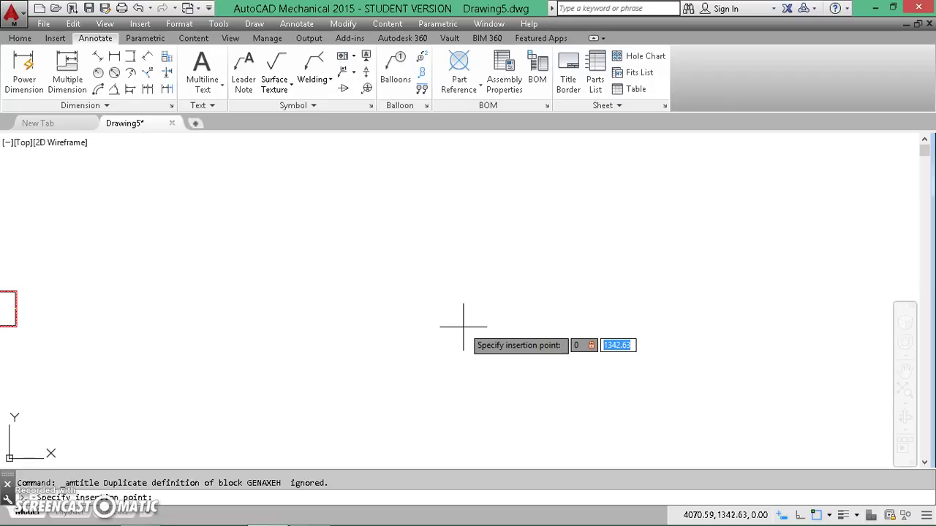
type("0")
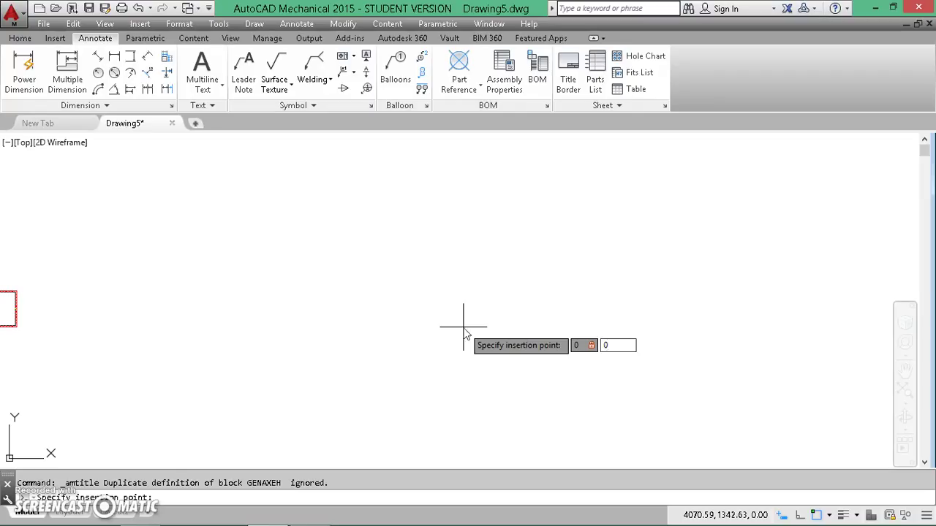
key("Return")
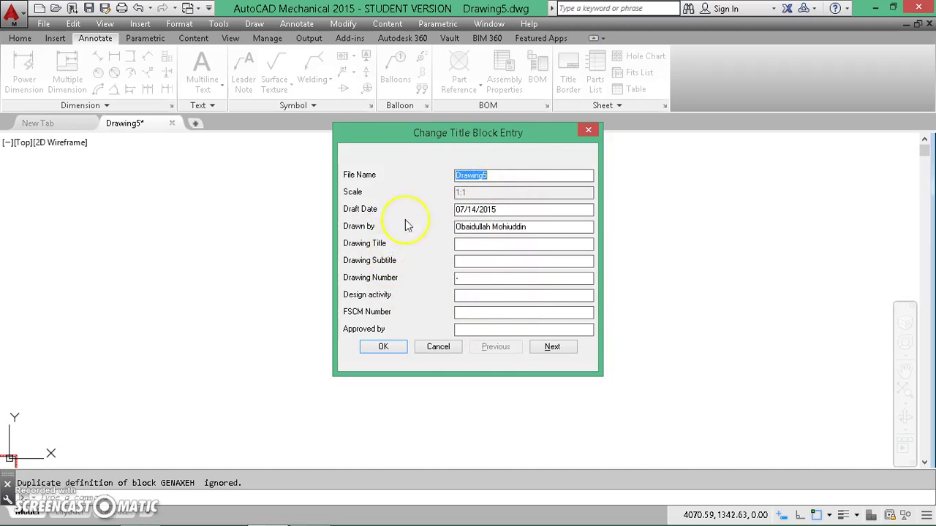
left_click(384, 348)
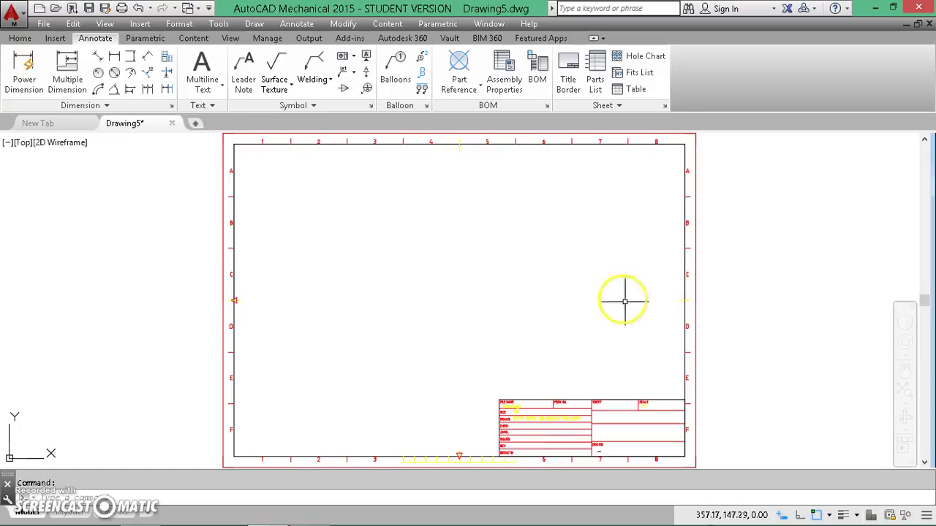
Rotate the whole border with its title block by 90 degrees about the border's lower-left outer corner
left_click(906, 393)
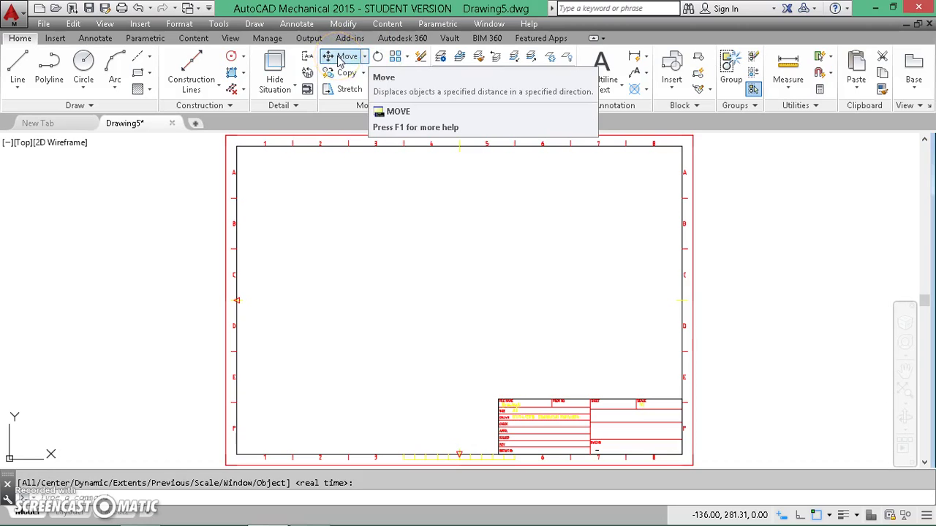
left_click(378, 59)
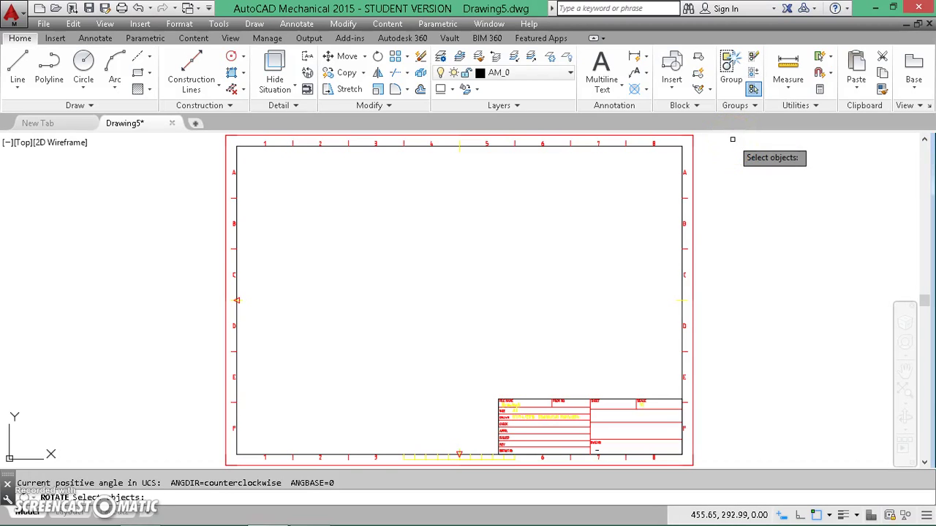
left_click(732, 138)
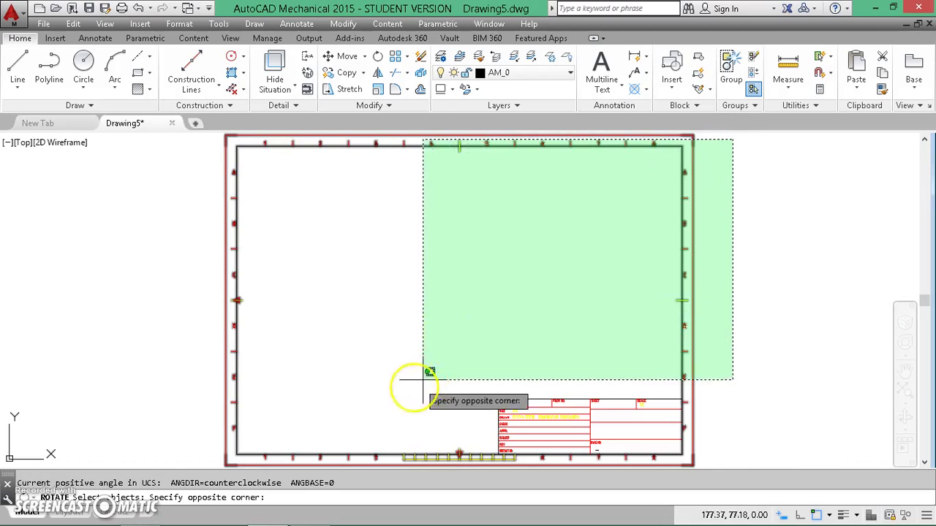
left_click(161, 460)
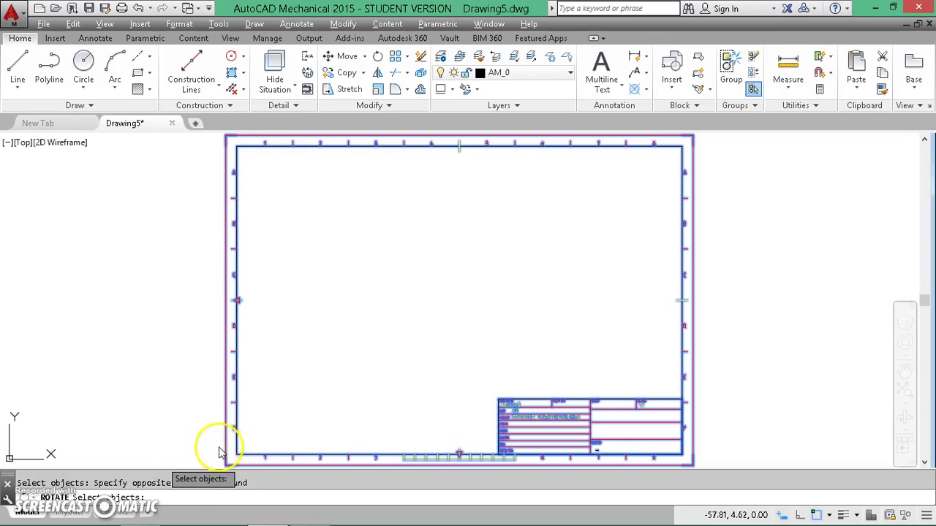
left_click(204, 388)
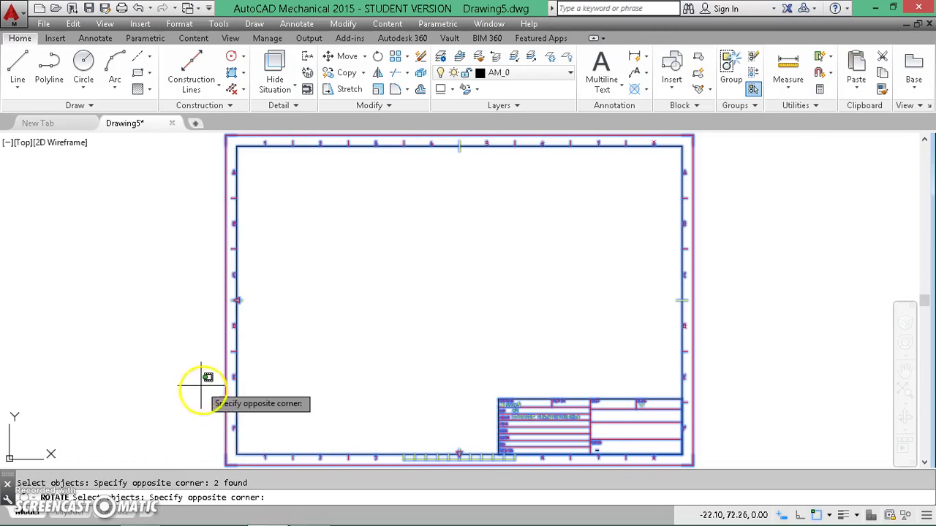
left_click(214, 443)
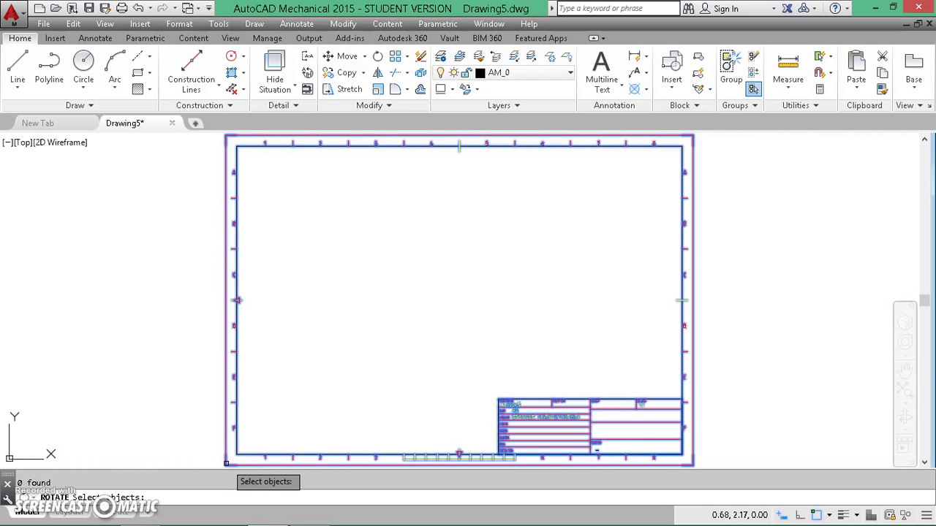
left_click(228, 462)
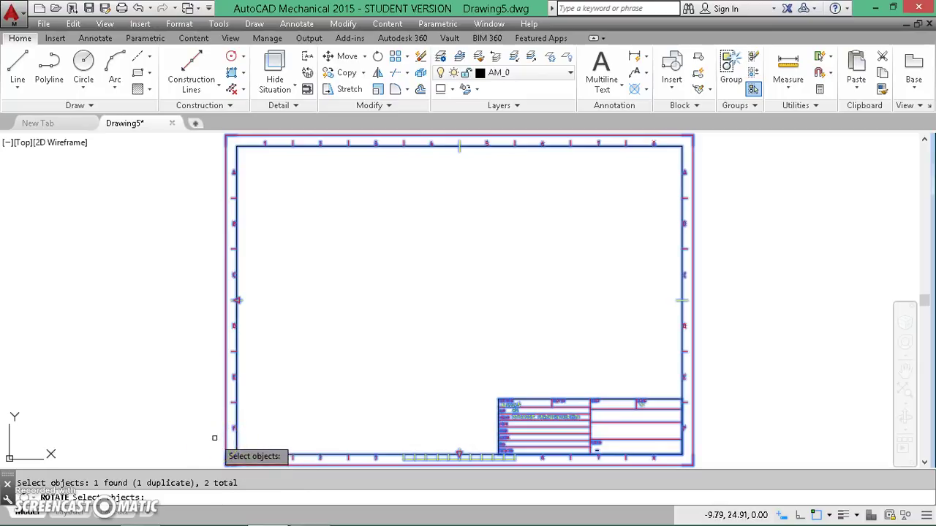
key("Return")
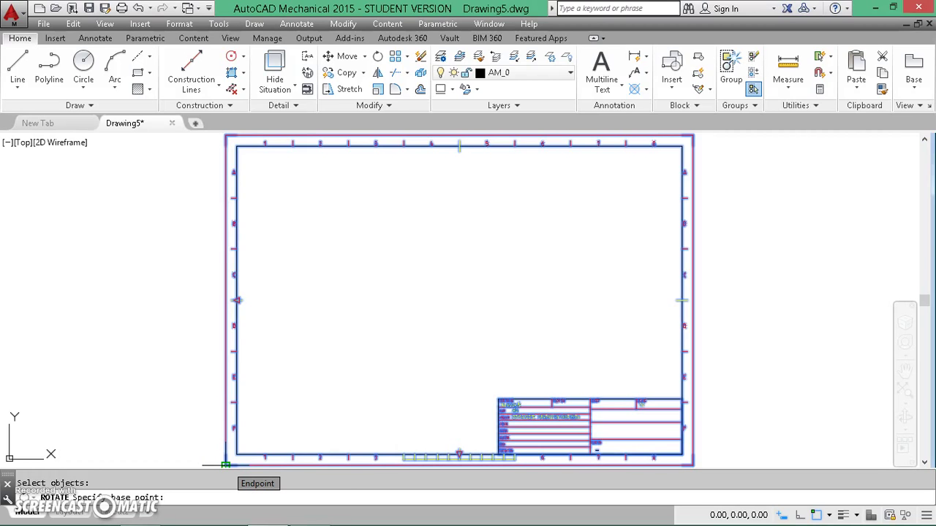
left_click(226, 465)
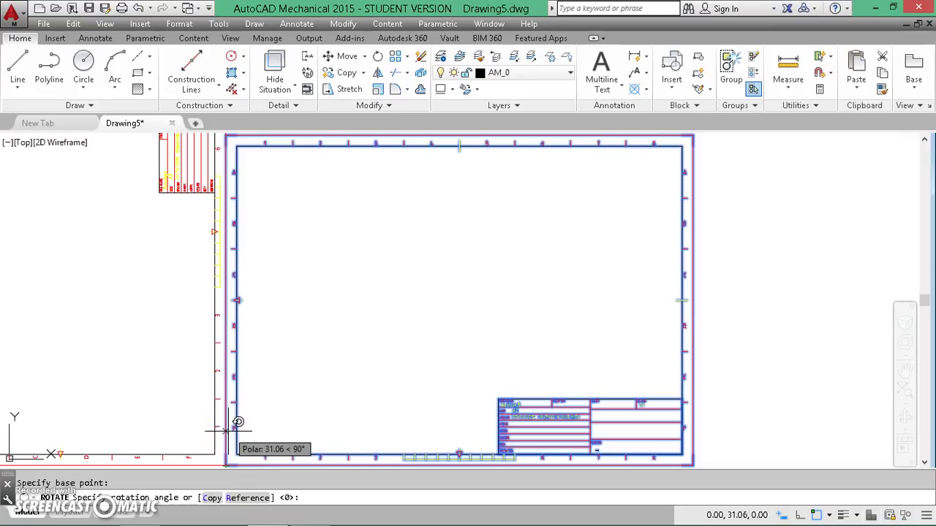
type("9")
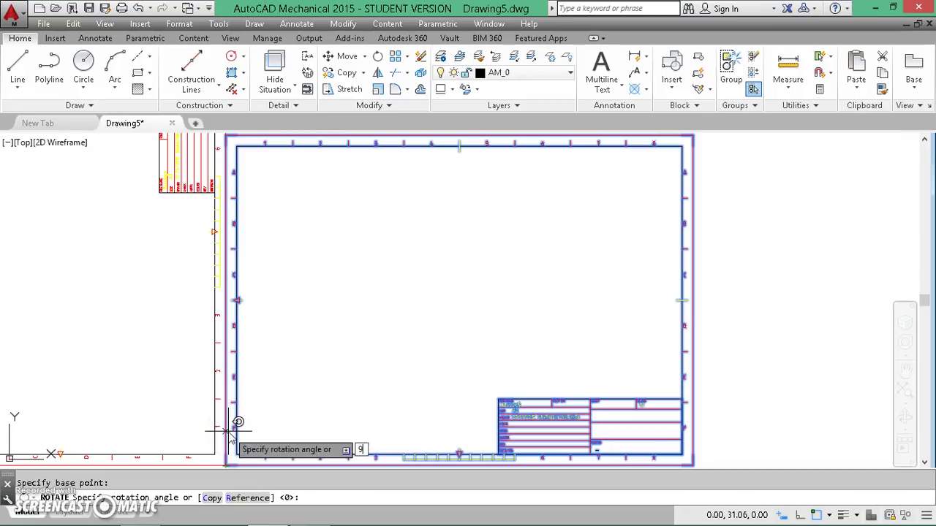
type("0")
key("Return")
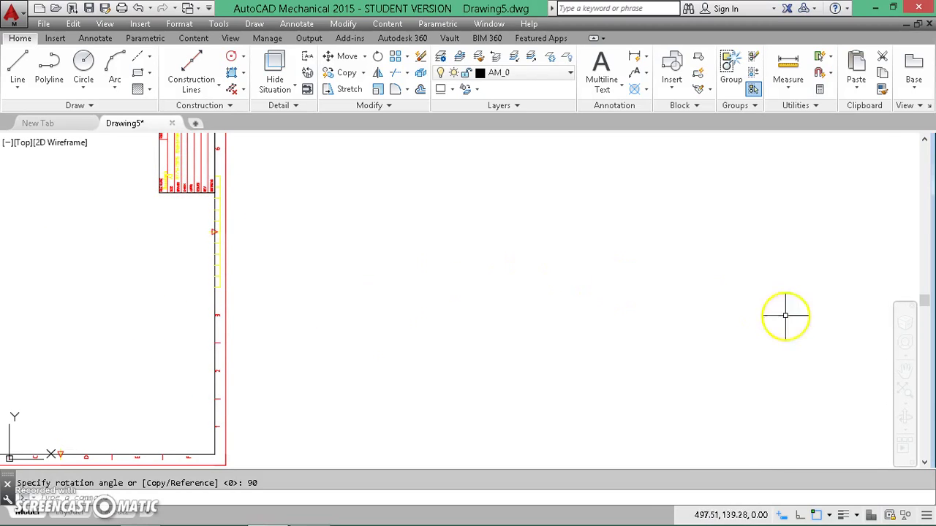
Rotate the title block alone by 270 degrees about its upper-left corner, where it meets the inner border frame
left_click(905, 392)
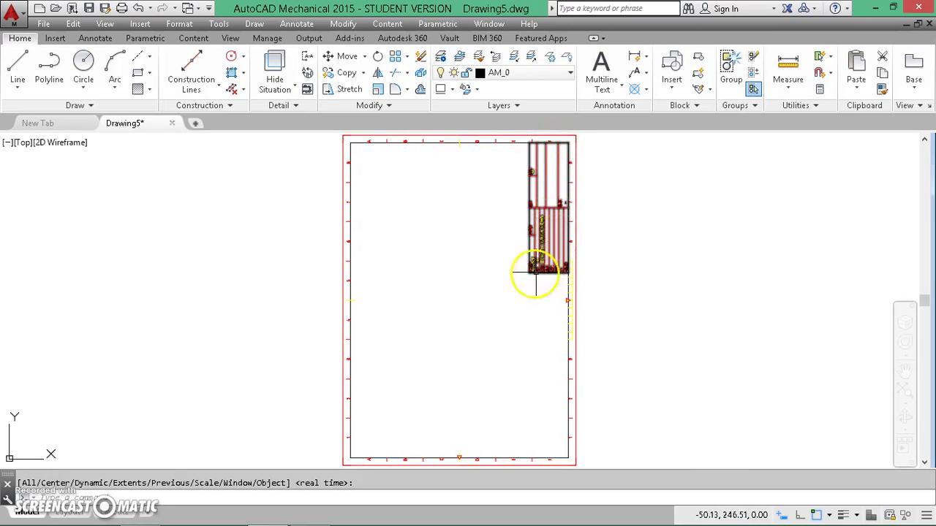
left_click(377, 58)
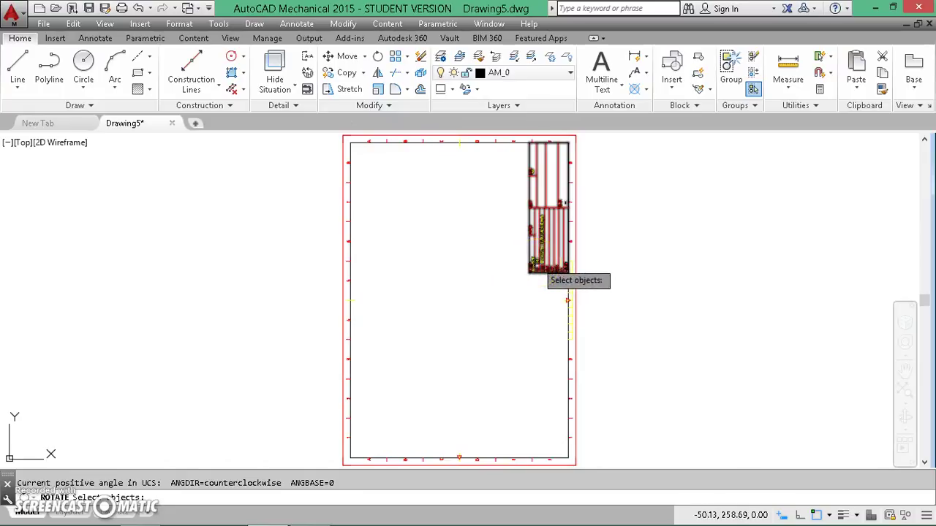
left_click(536, 262)
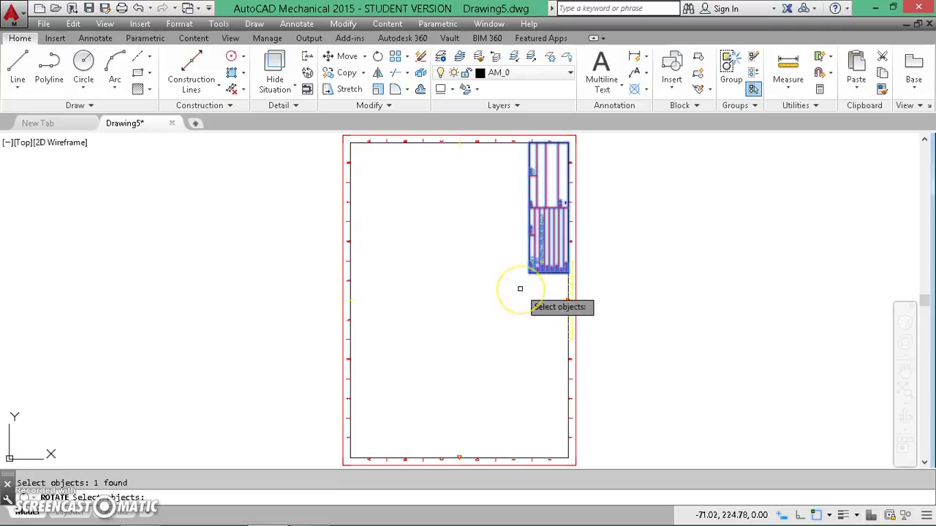
key("Return")
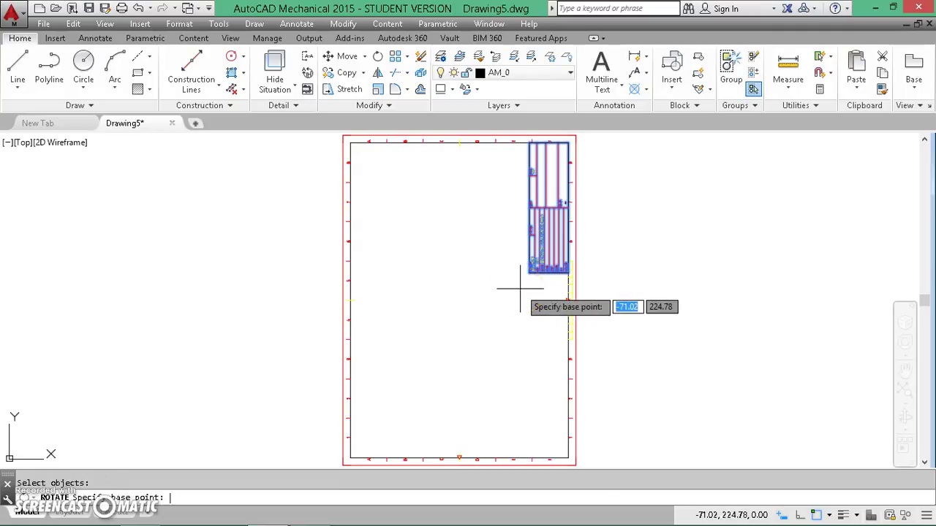
left_click(493, 282)
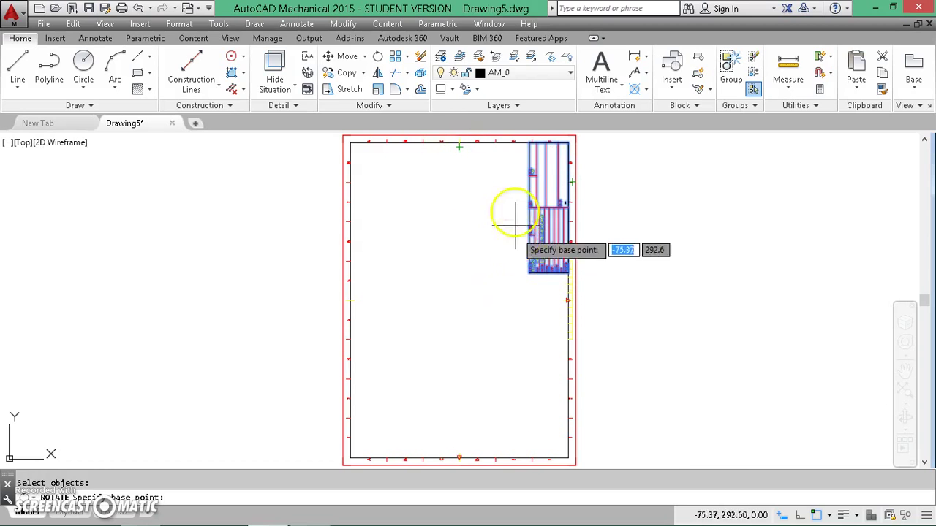
left_click(528, 143)
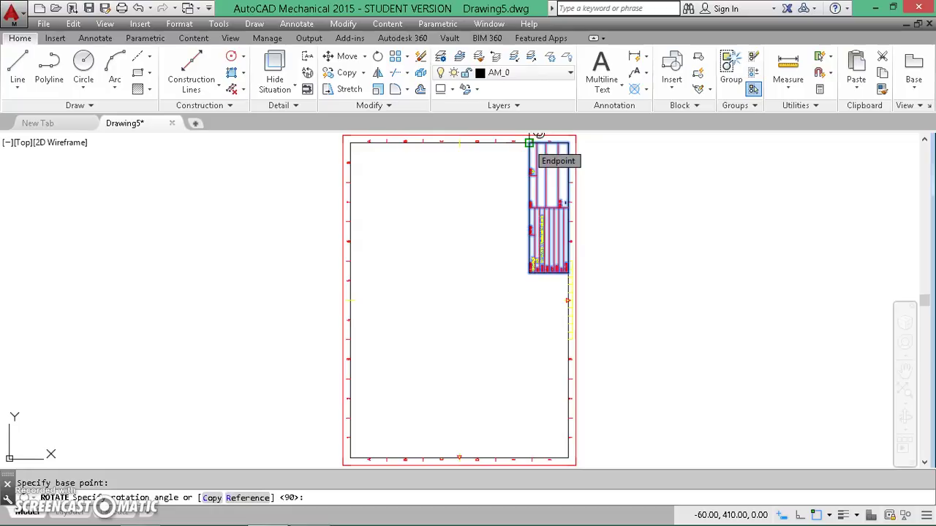
type("270")
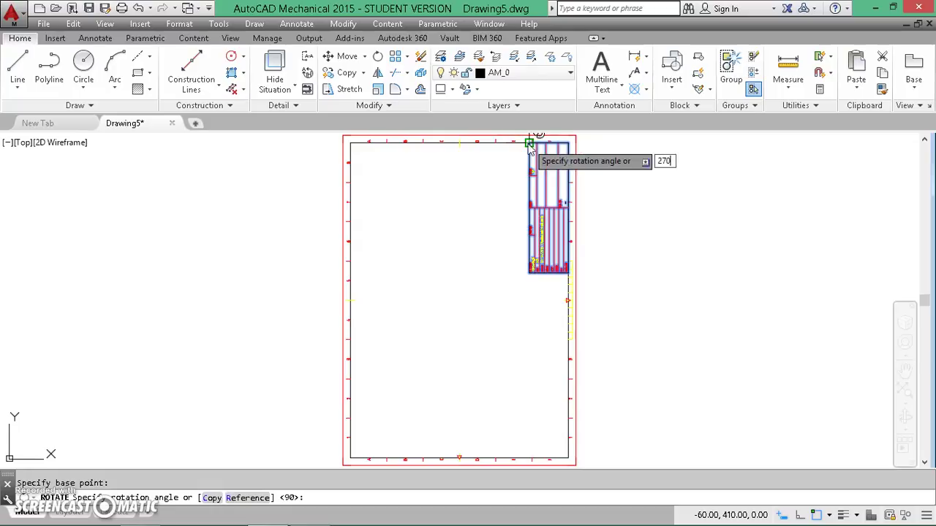
key("Return")
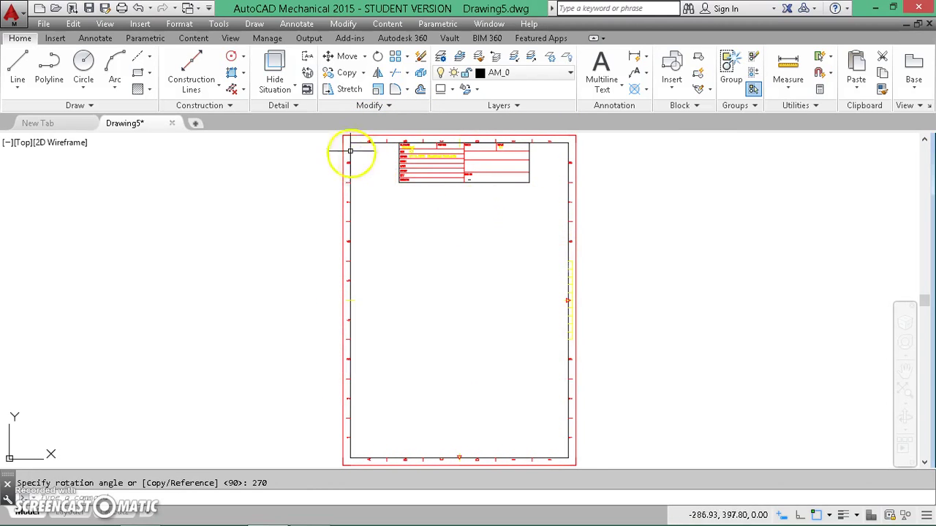
Move the title block from its upper-right corner to the upper-right corner of the inner border frame
left_click(344, 58)
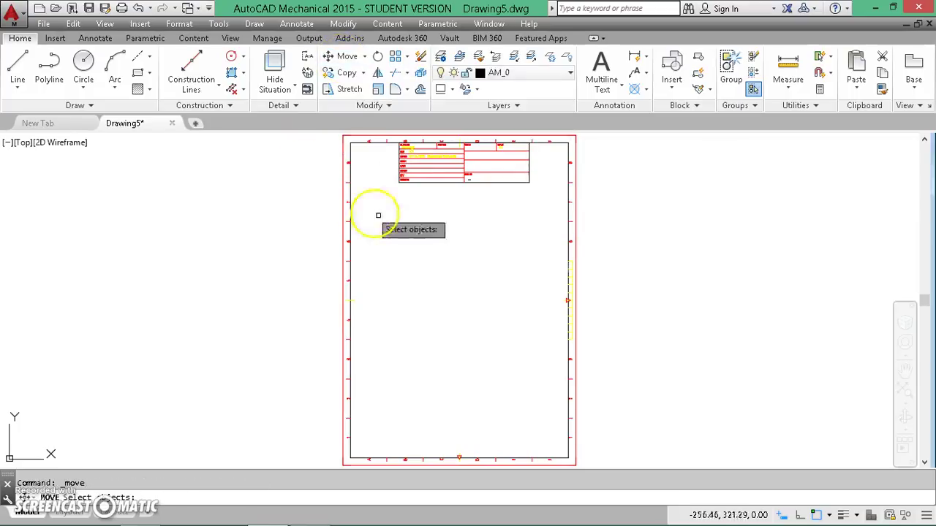
left_click(416, 178)
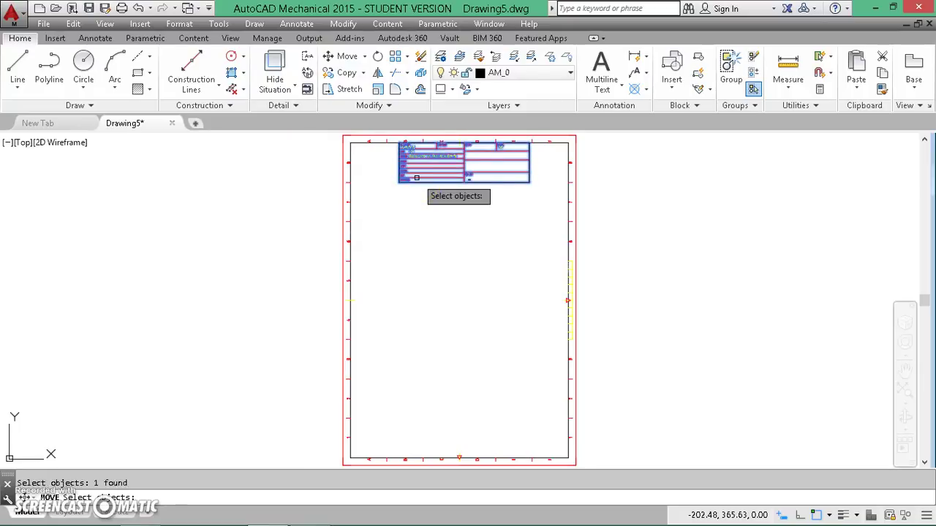
key("Return")
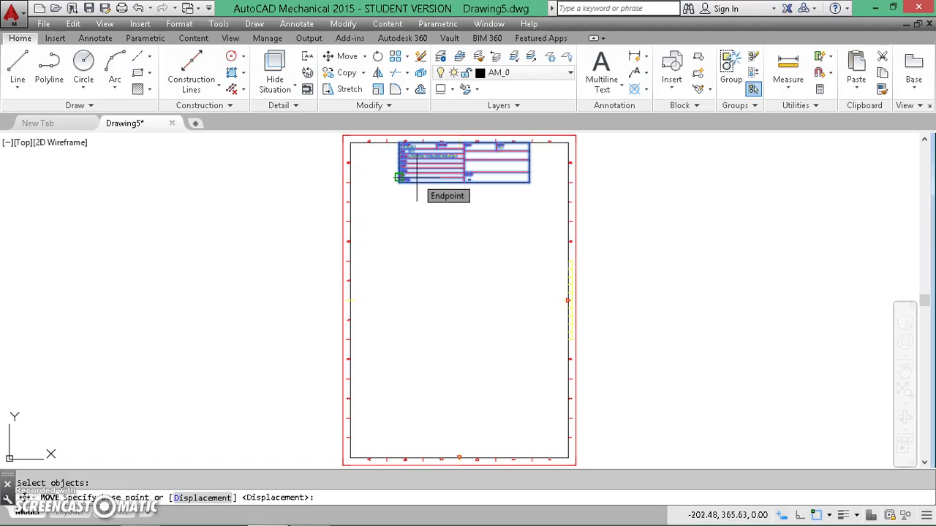
left_click(529, 142)
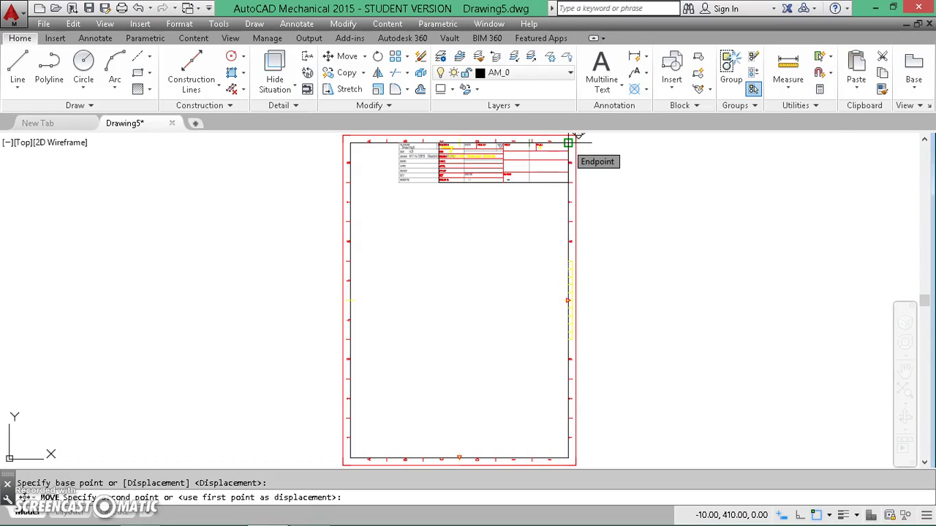
key("Escape")
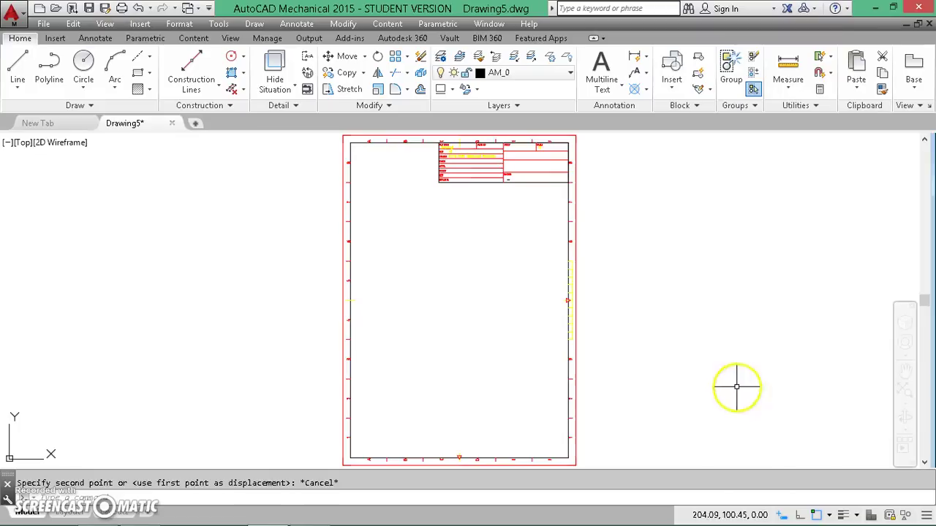
left_click(342, 138)
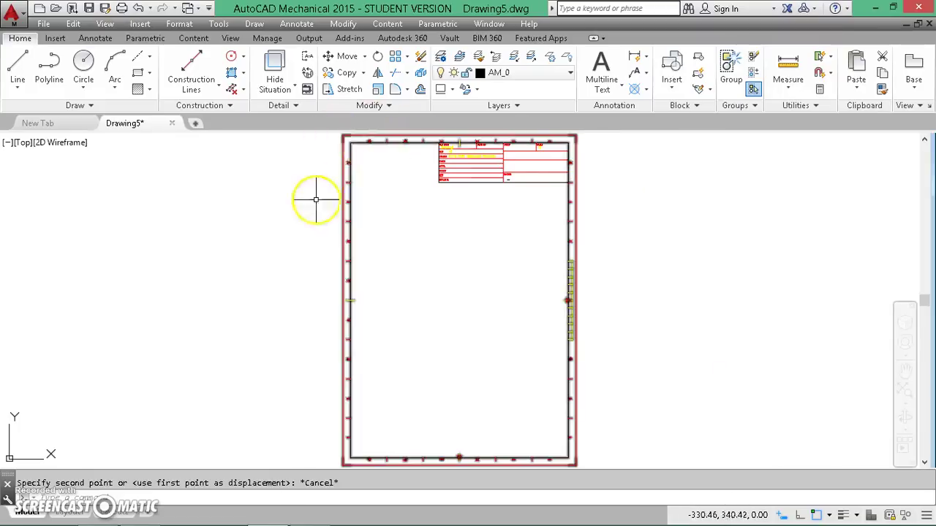
key("Escape")
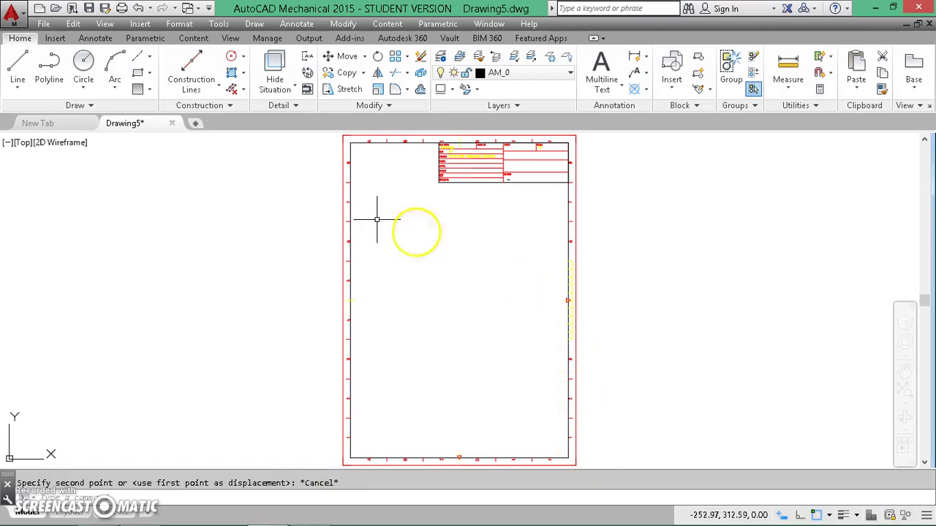
Move the border and title block together from the border's lower-left outer corner to the origin (0,0)
left_click(342, 58)
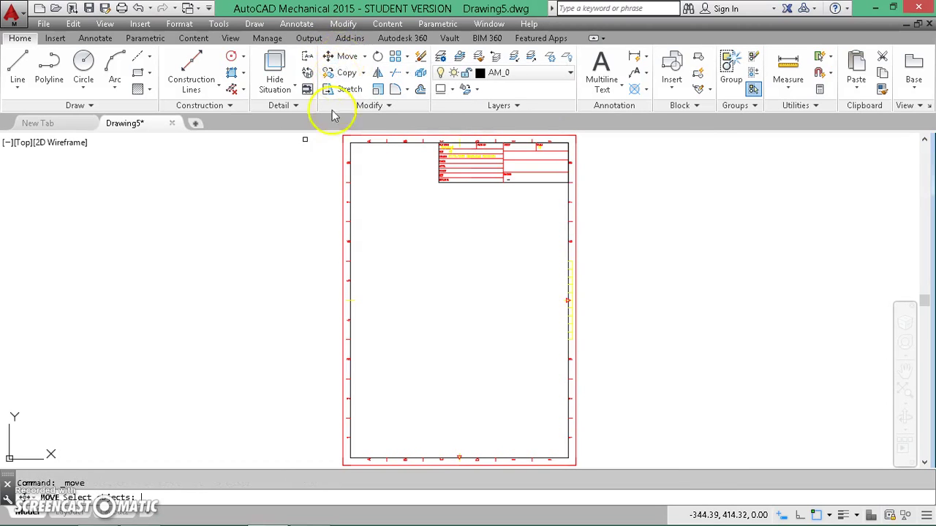
left_click(677, 150)
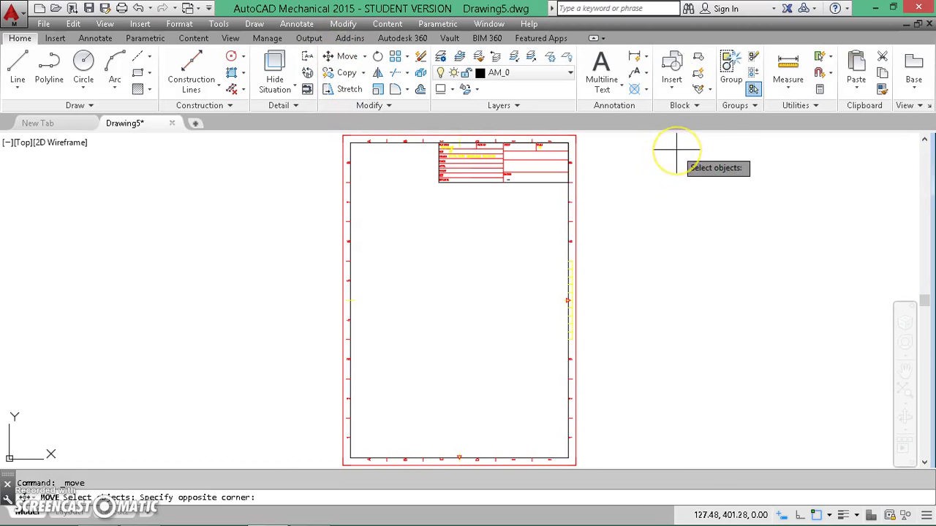
left_click(271, 294)
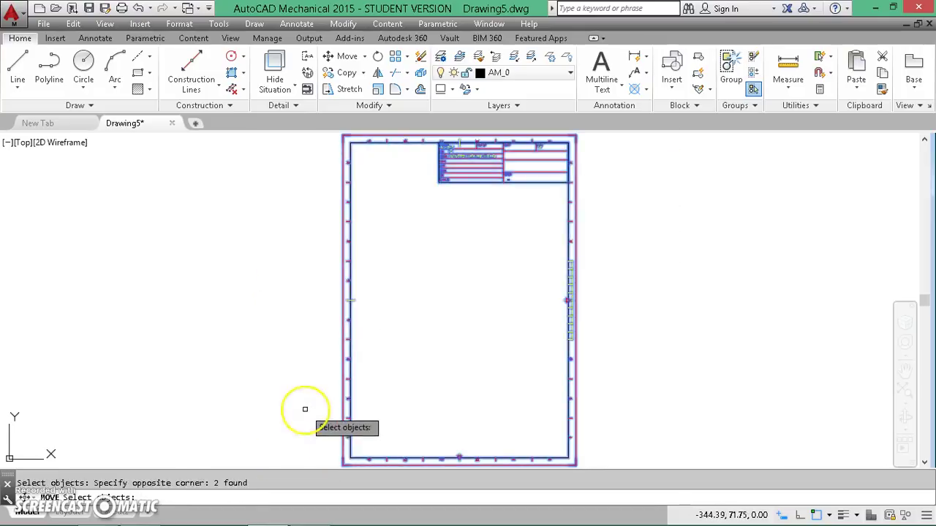
key("Return")
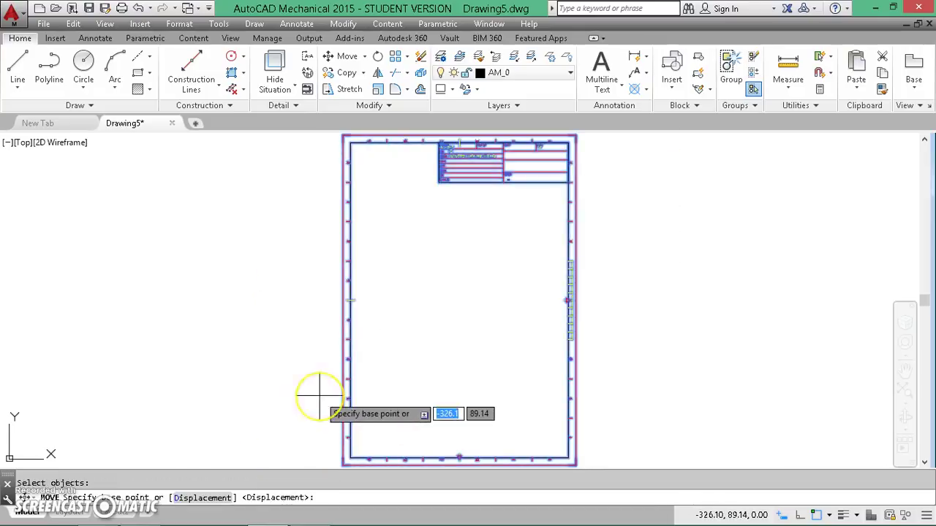
left_click(341, 464)
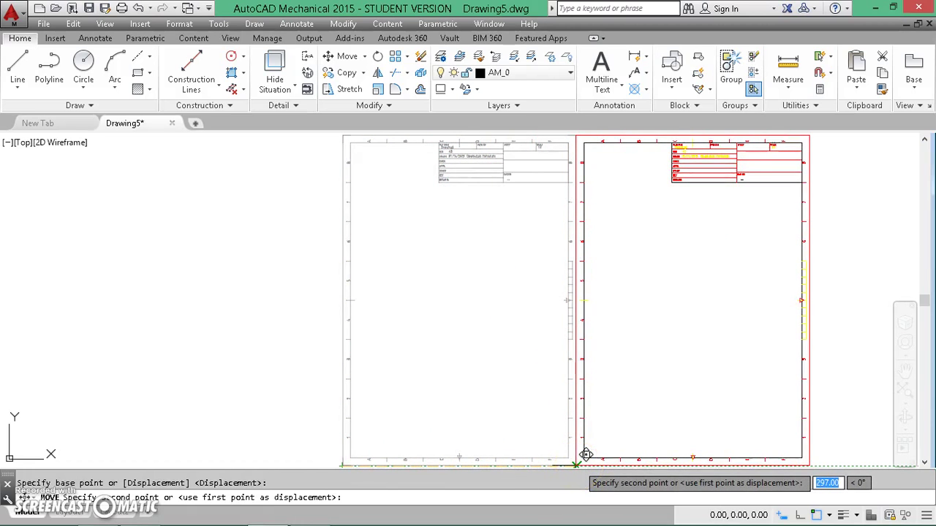
left_click(587, 455)
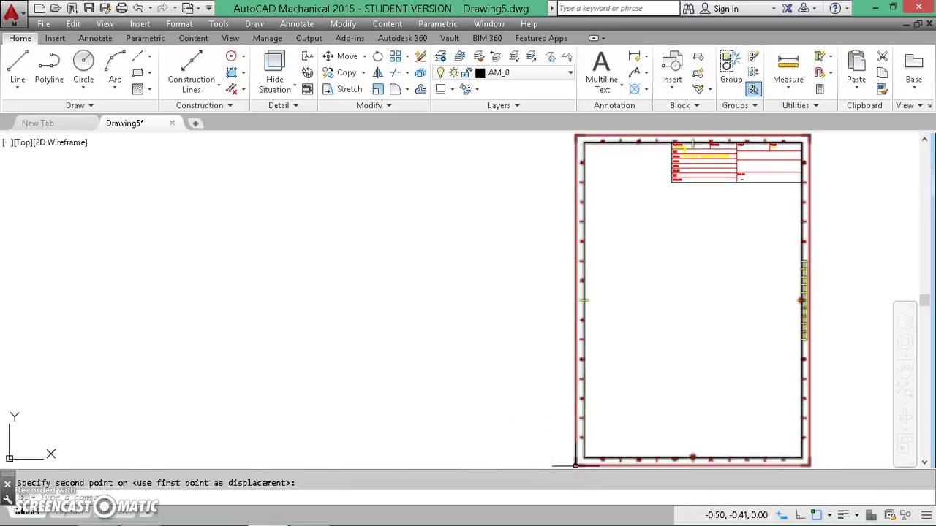
left_click(811, 465)
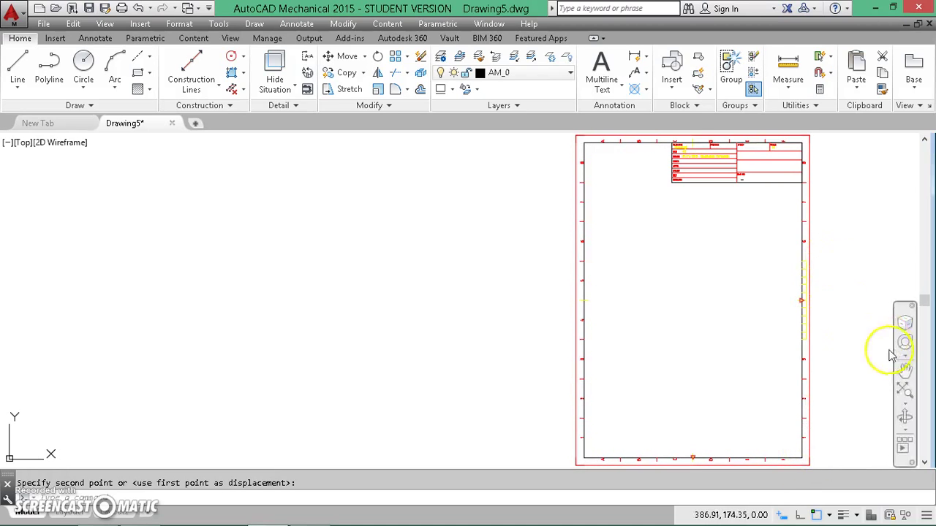
left_click(905, 393)
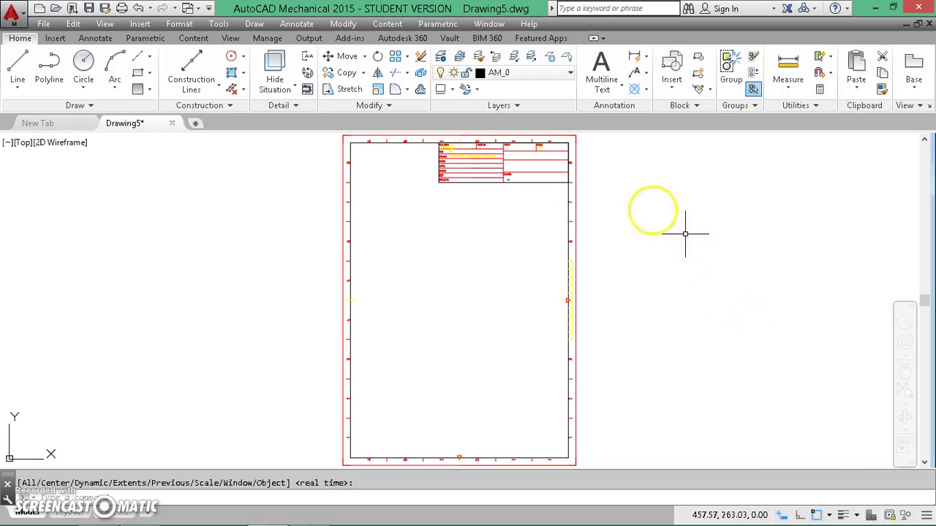
left_click(503, 141)
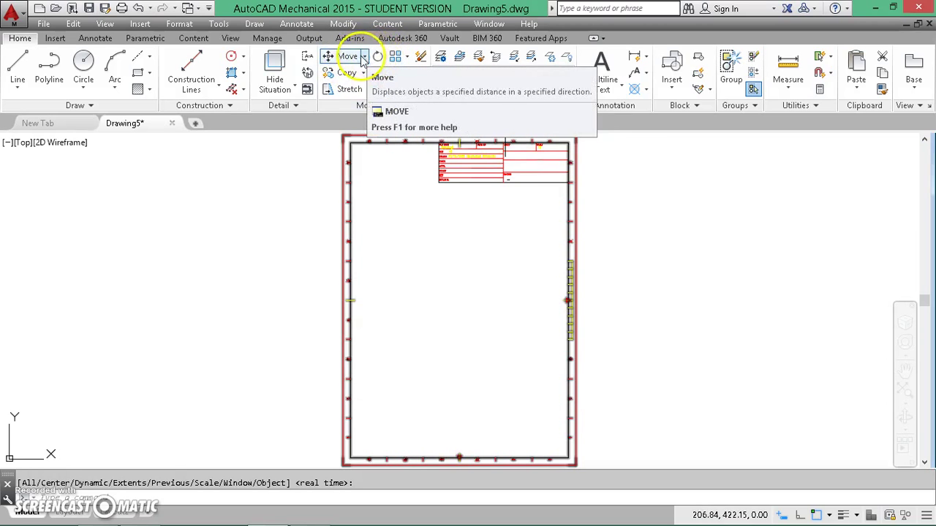
left_click(348, 59)
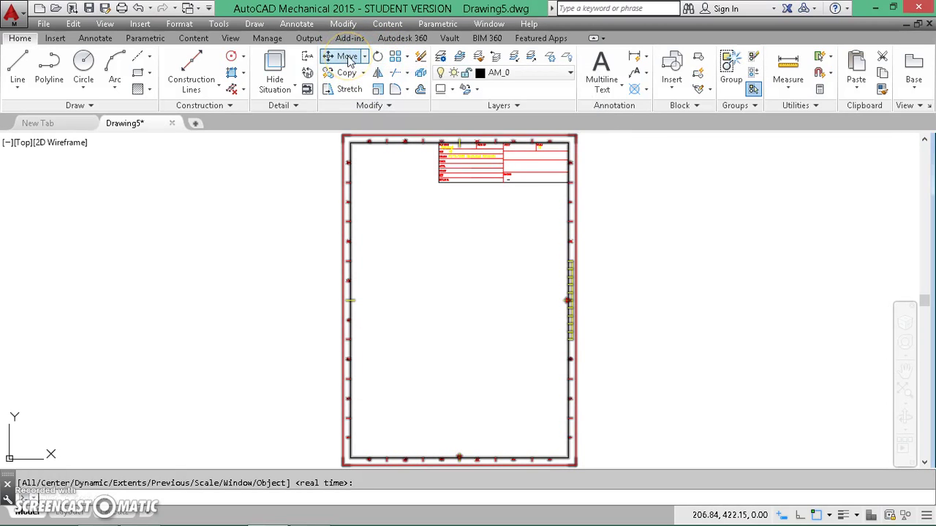
left_click(644, 166)
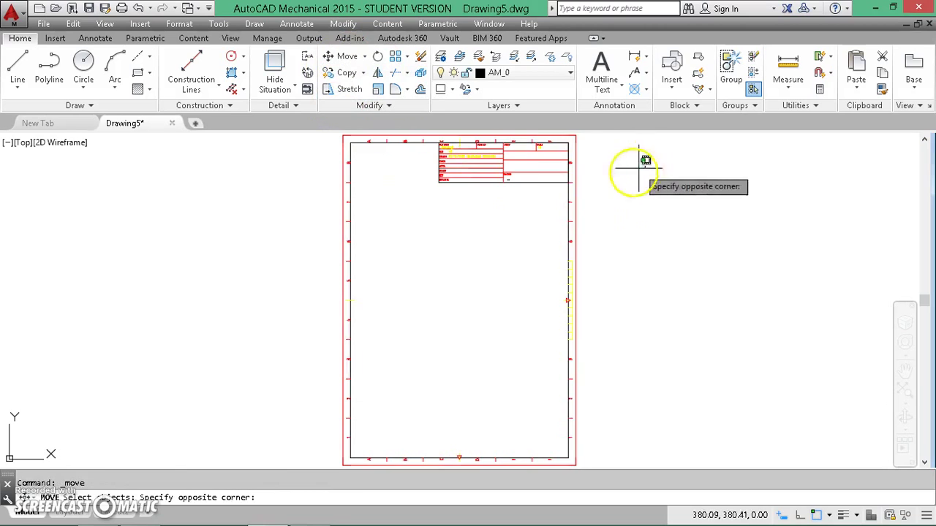
left_click(310, 215)
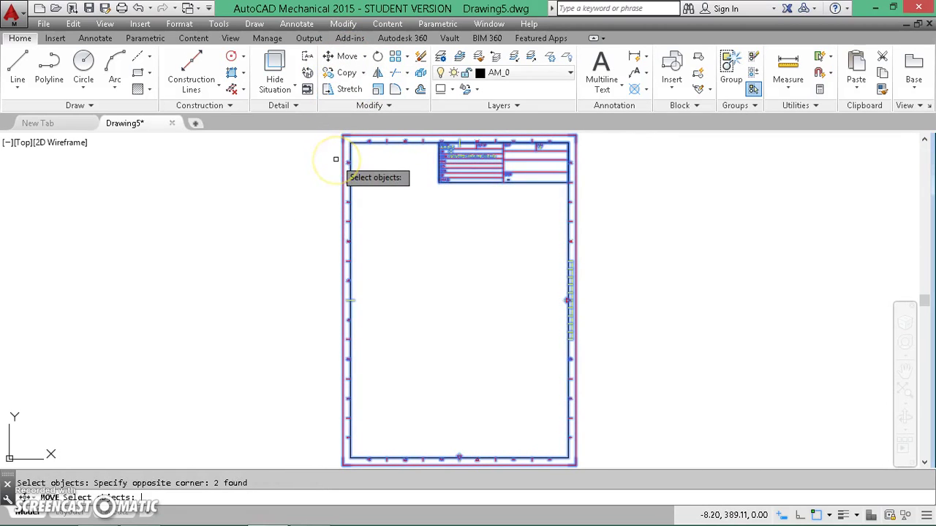
key("Return")
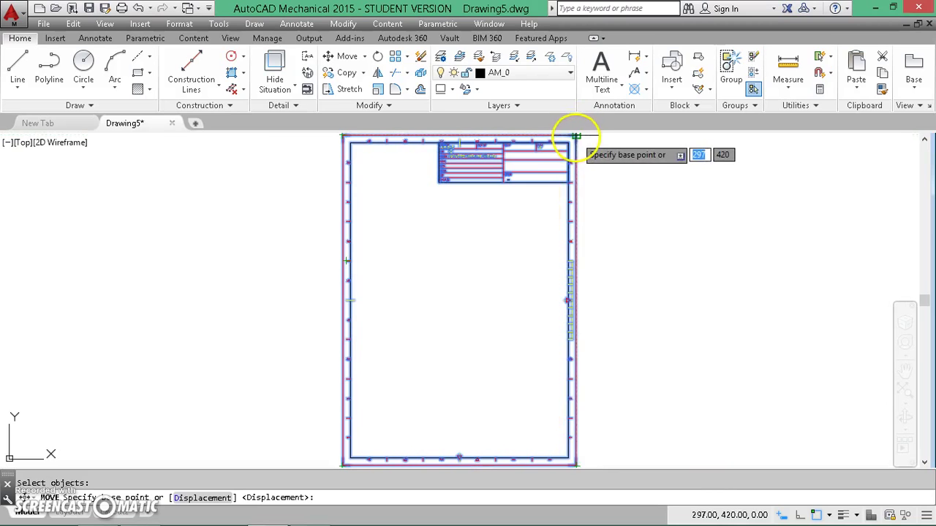
left_click(576, 464)
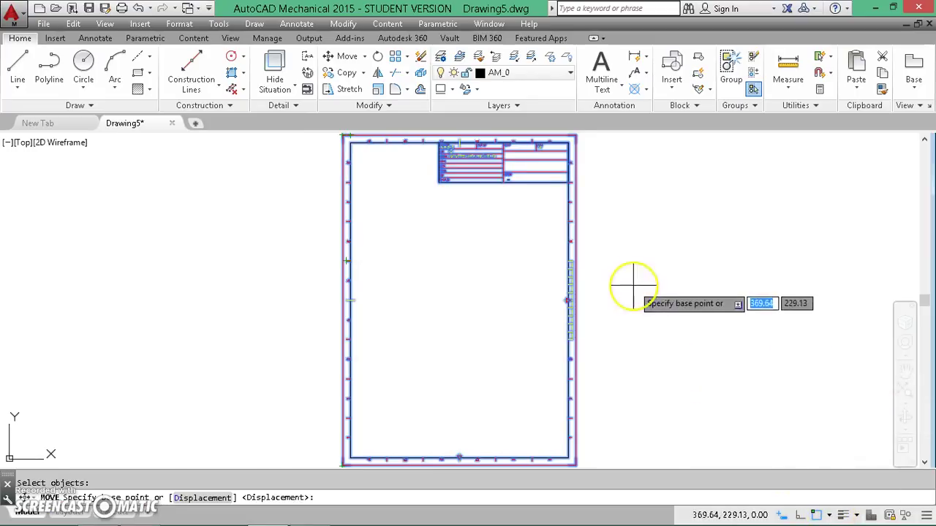
key("Escape")
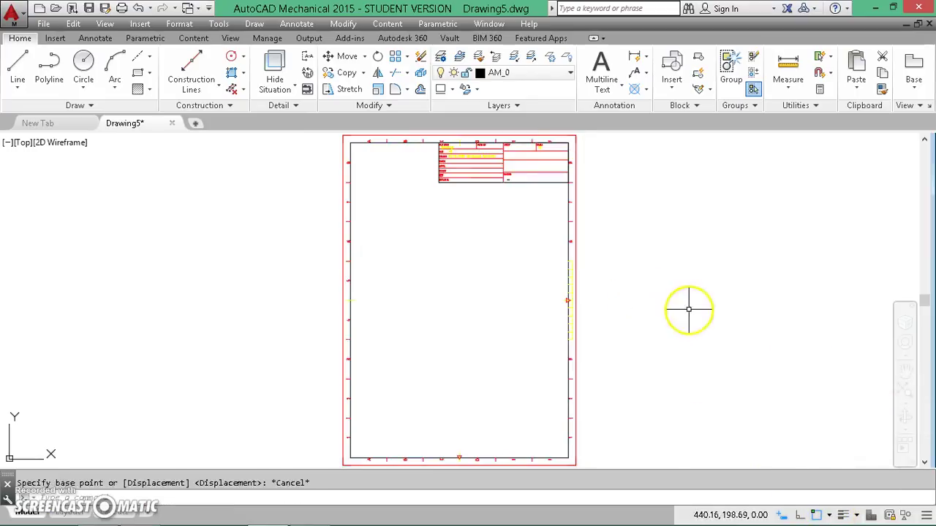
Turn off object snap
left_click(817, 516)
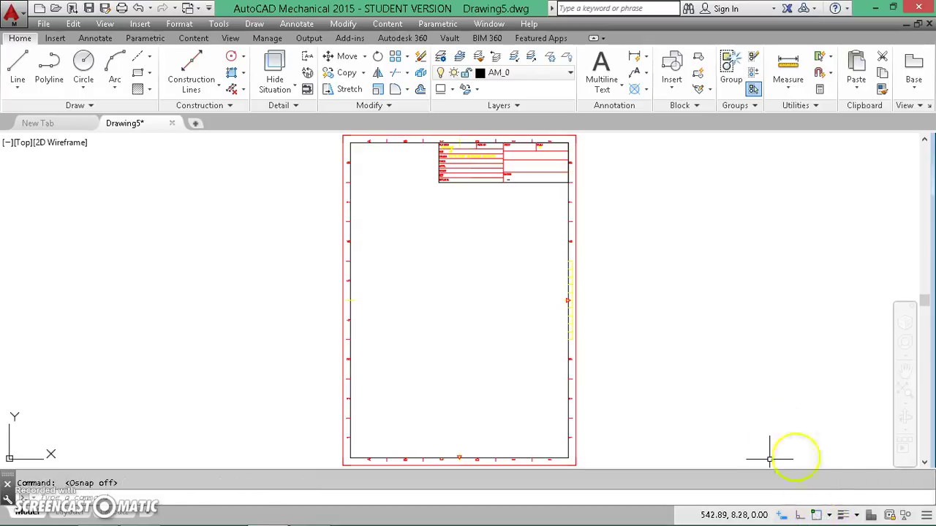
left_click(338, 56)
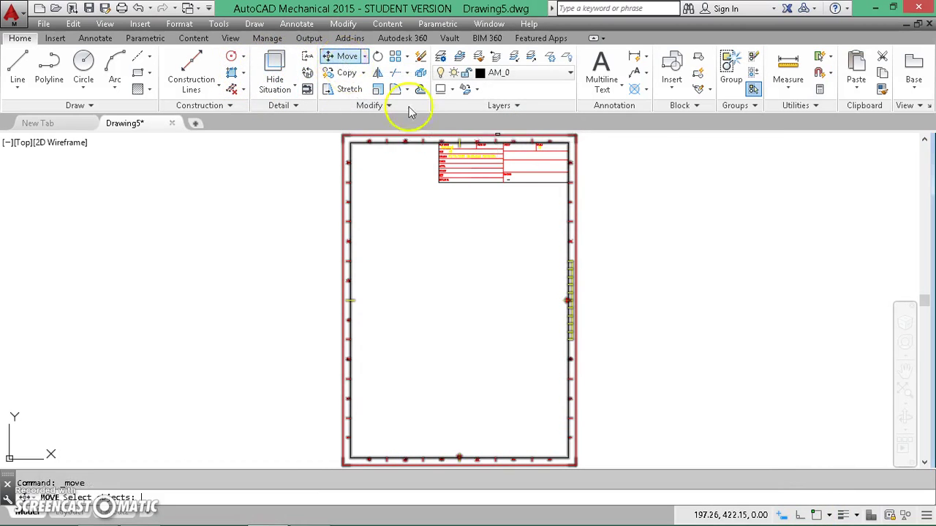
left_click(680, 158)
left_click(289, 245)
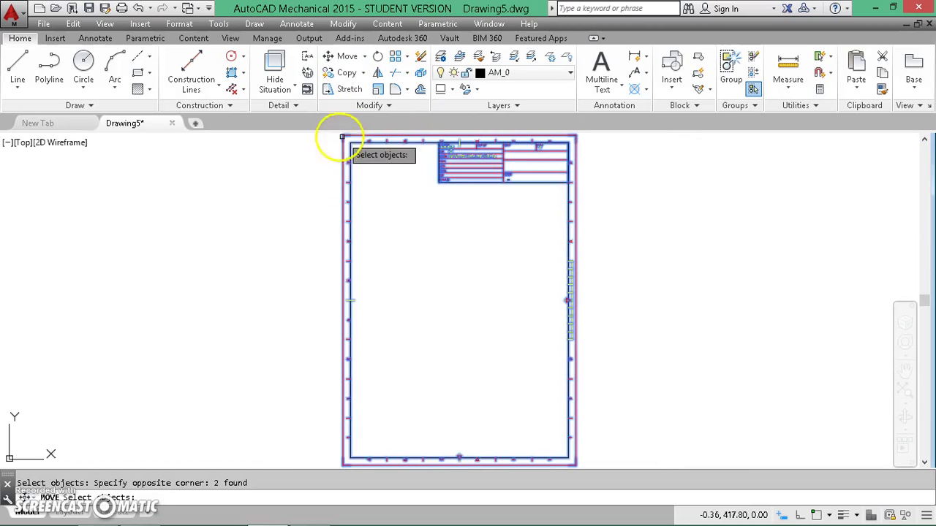
key("Return")
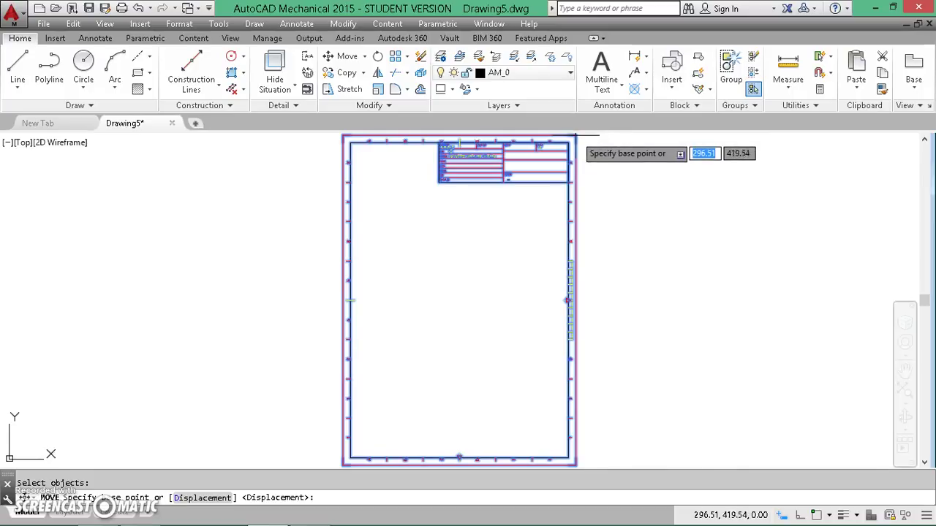
key("Escape")
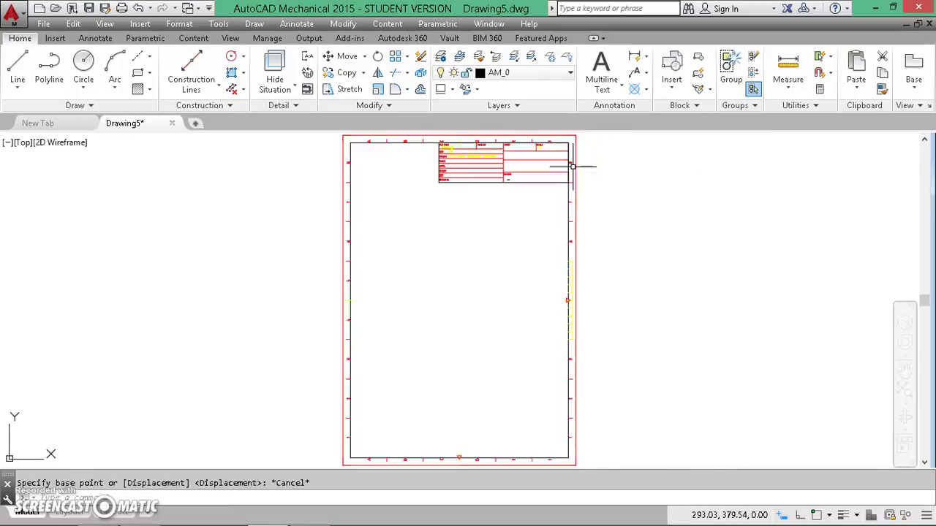
Switch the Endpoint mode off and on again in the object snap settings, accept them, and turn object snap on
left_click(831, 515)
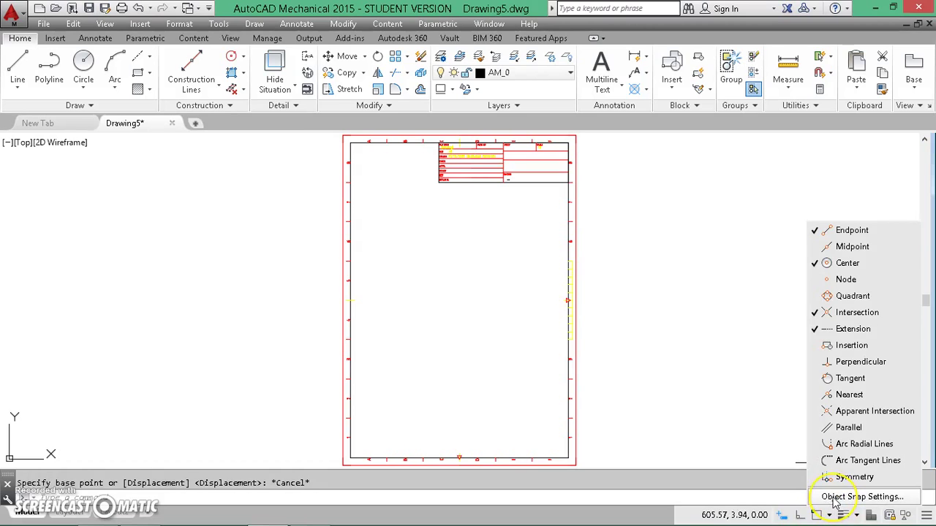
left_click(834, 500)
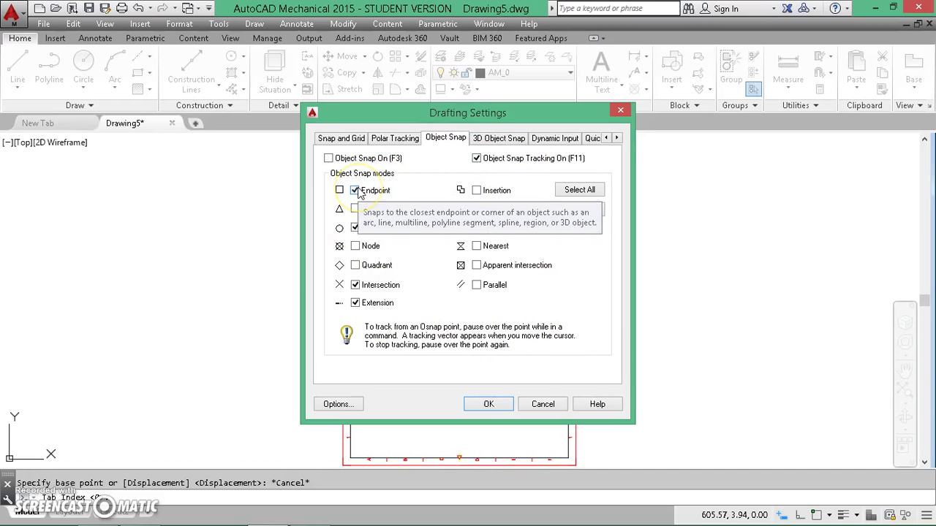
left_click(356, 190)
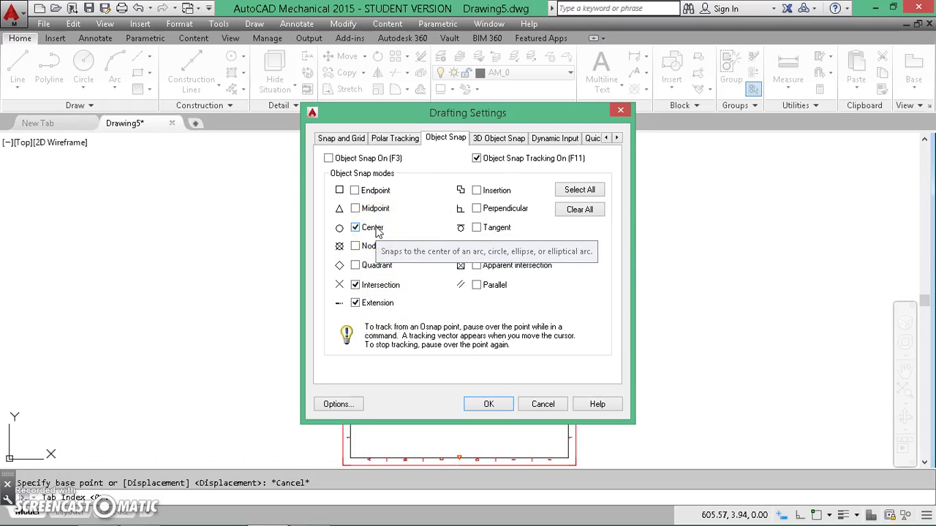
left_click(355, 190)
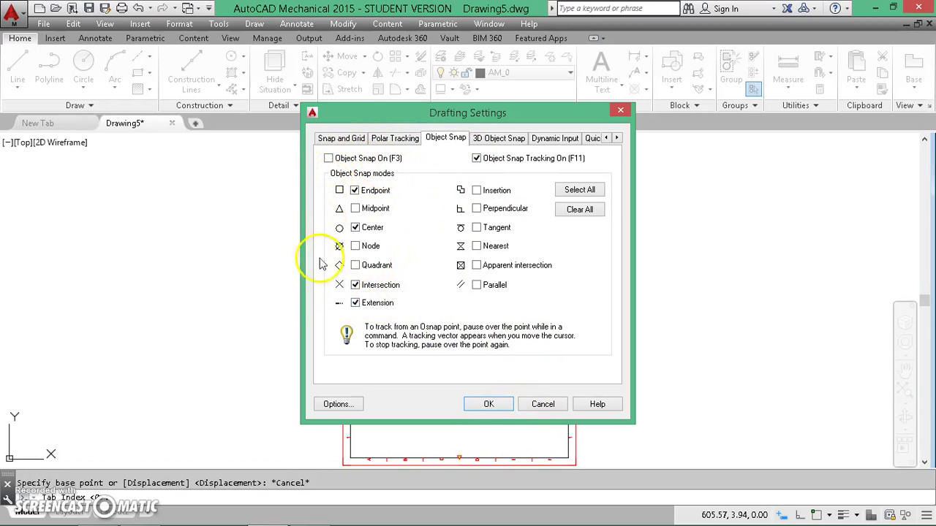
left_click(494, 404)
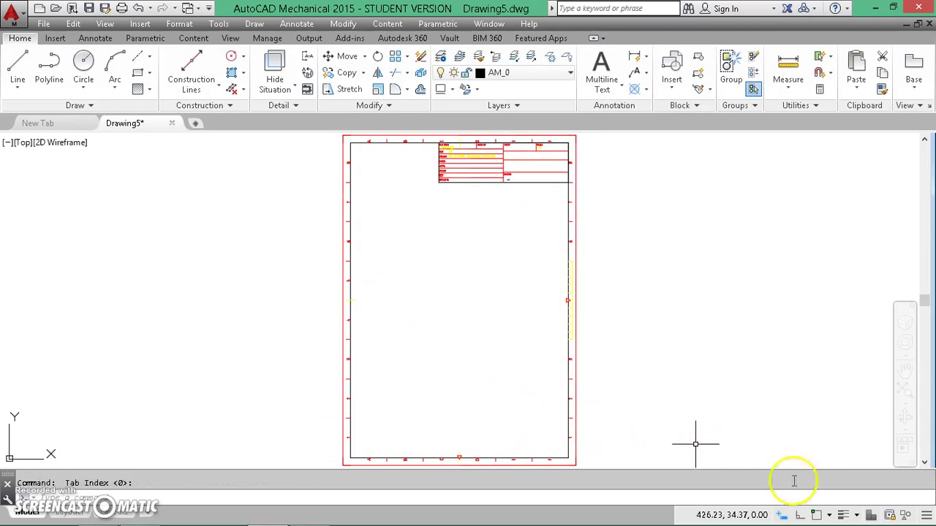
left_click(817, 516)
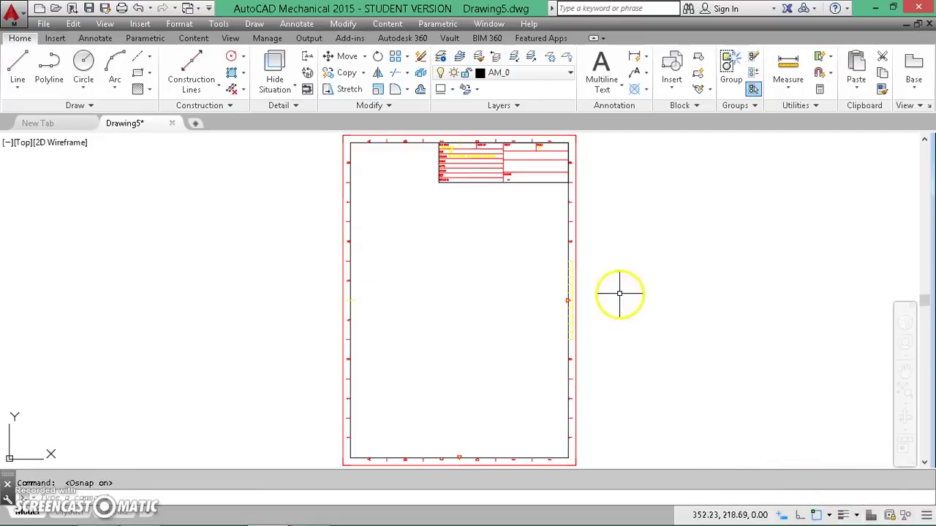